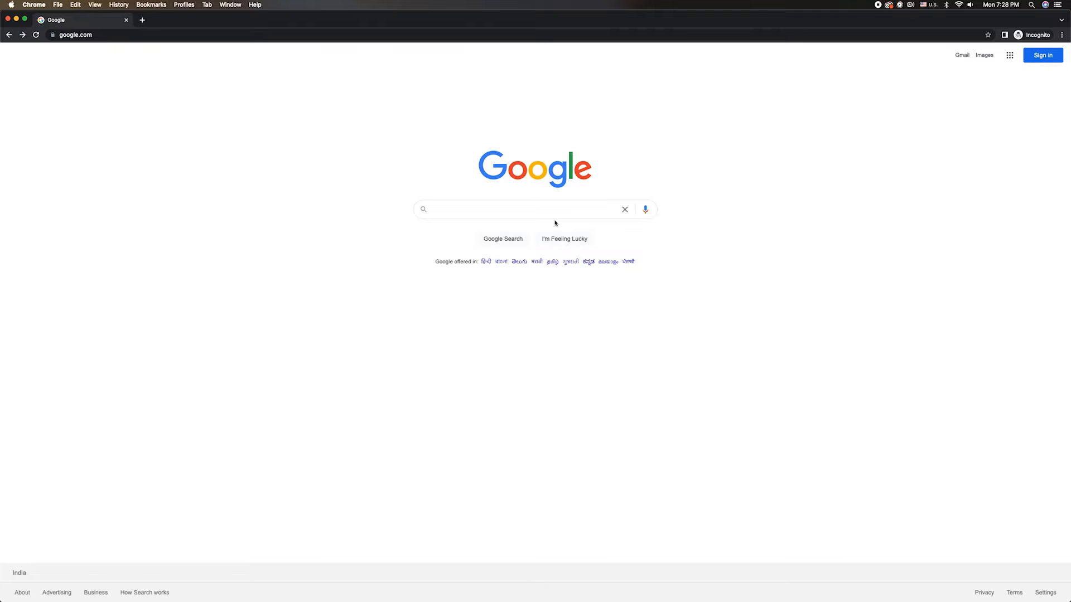
pyautogui.click(450, 214)
pyautogui.write('www.lknco')
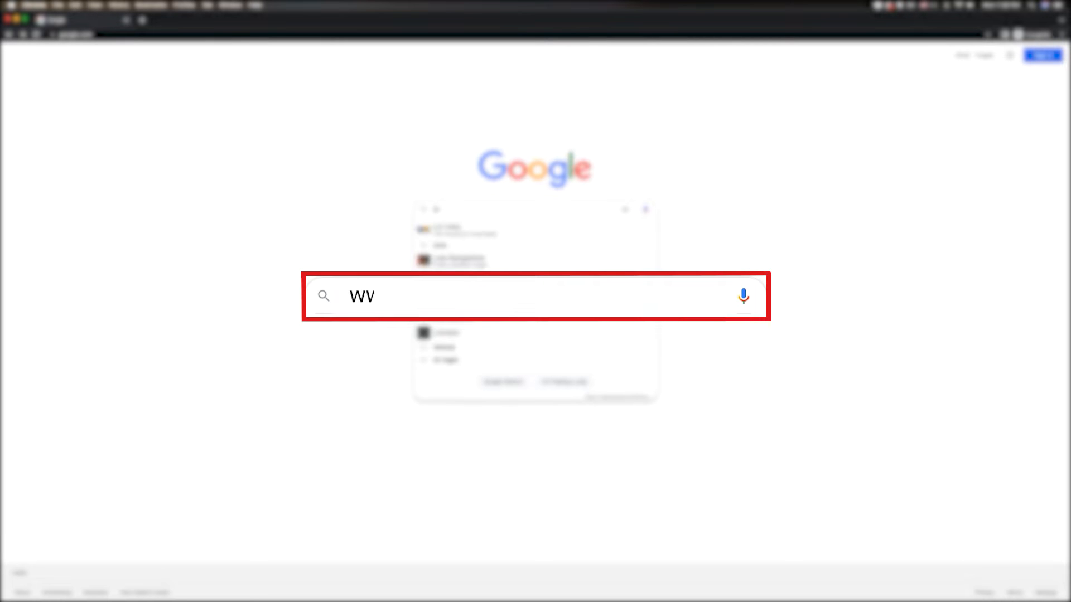
pyautogui.write('nsultants.in')
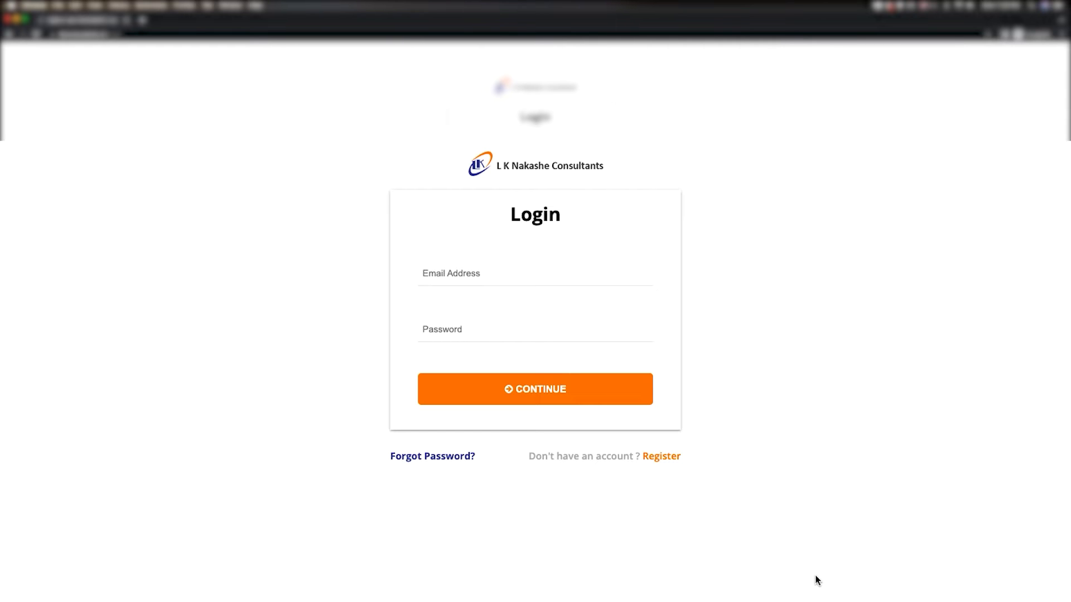
# Register a new account with an e-mail, first and last name, mobile number and password
pyautogui.click(659, 460)
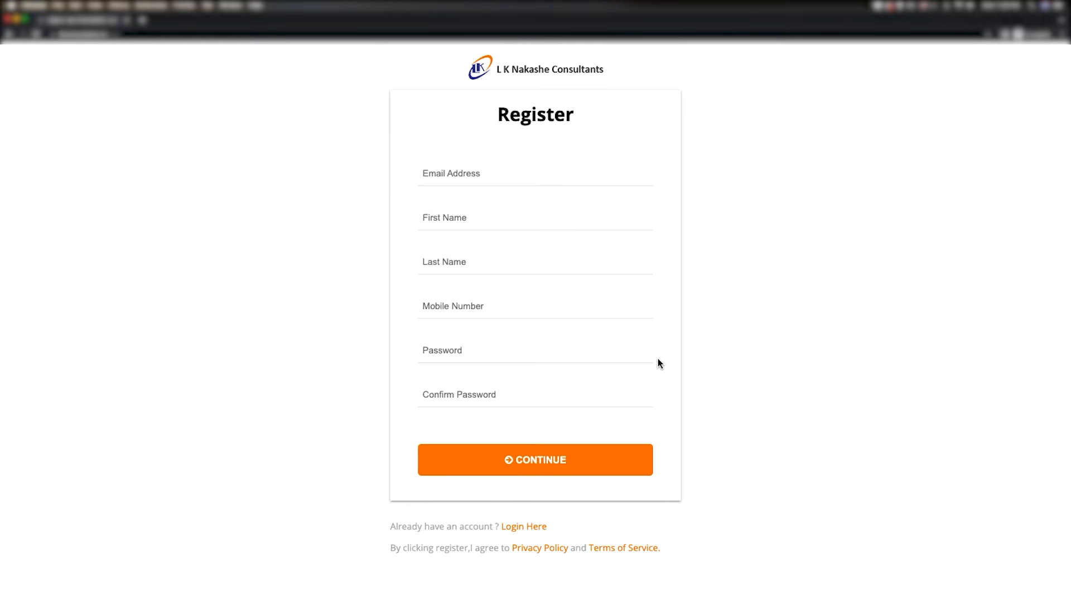
pyautogui.press('Tab')
pyautogui.write('[blurred]')
pyautogui.press('Tab')
pyautogui.write('[blurred]')
pyautogui.press('Tab')
pyautogui.write('[blurred]')
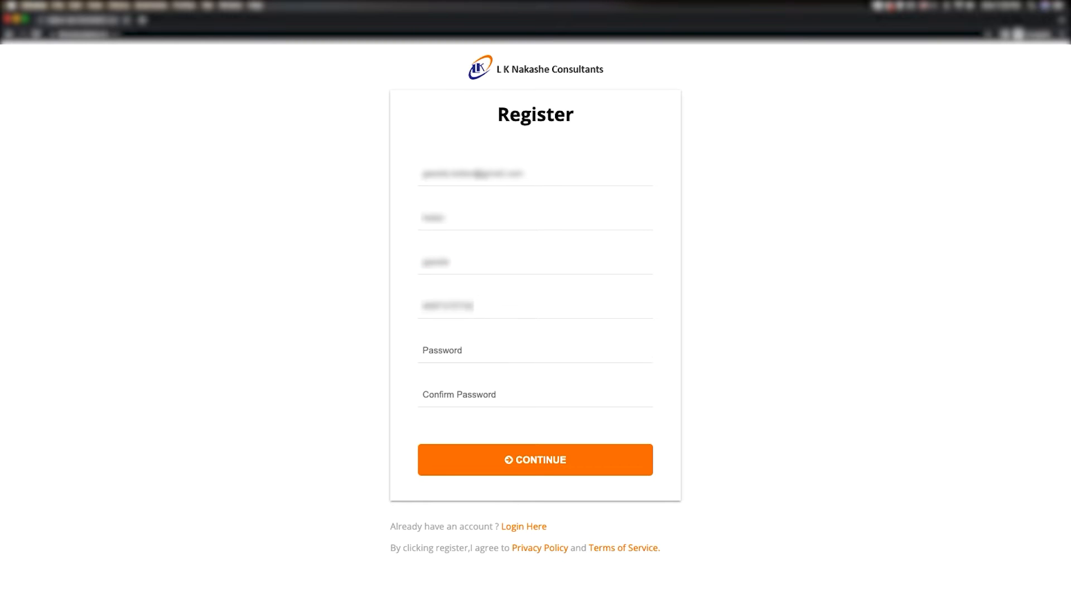
pyautogui.press('Tab')
pyautogui.write('****************')
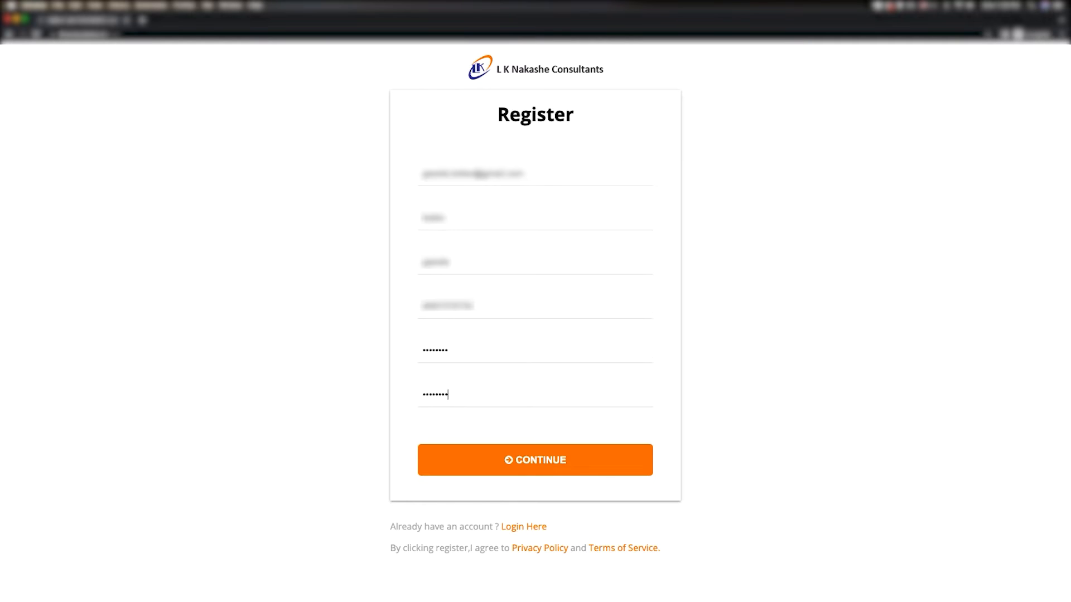
pyautogui.click(606, 468)
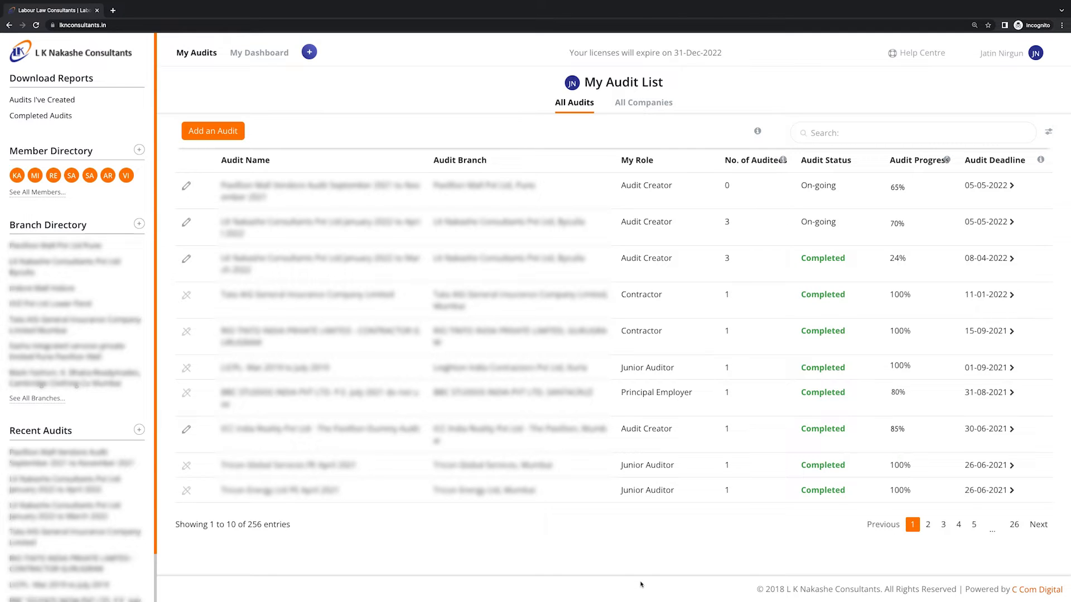
# Invite a colleague to the Member Directory by entering their e-mail address
pyautogui.click(140, 150)
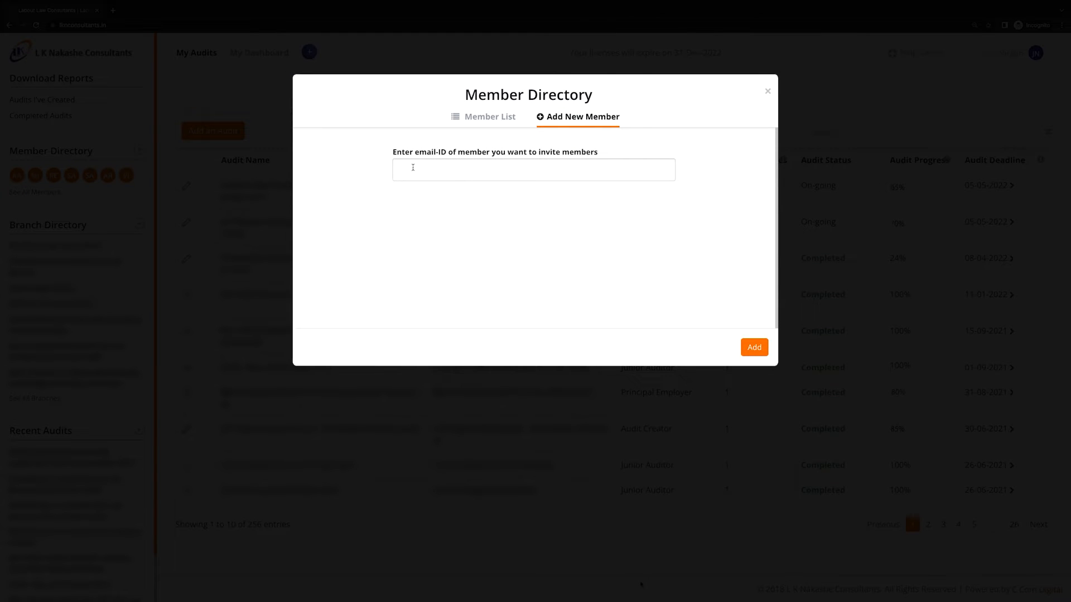
pyautogui.click(404, 170)
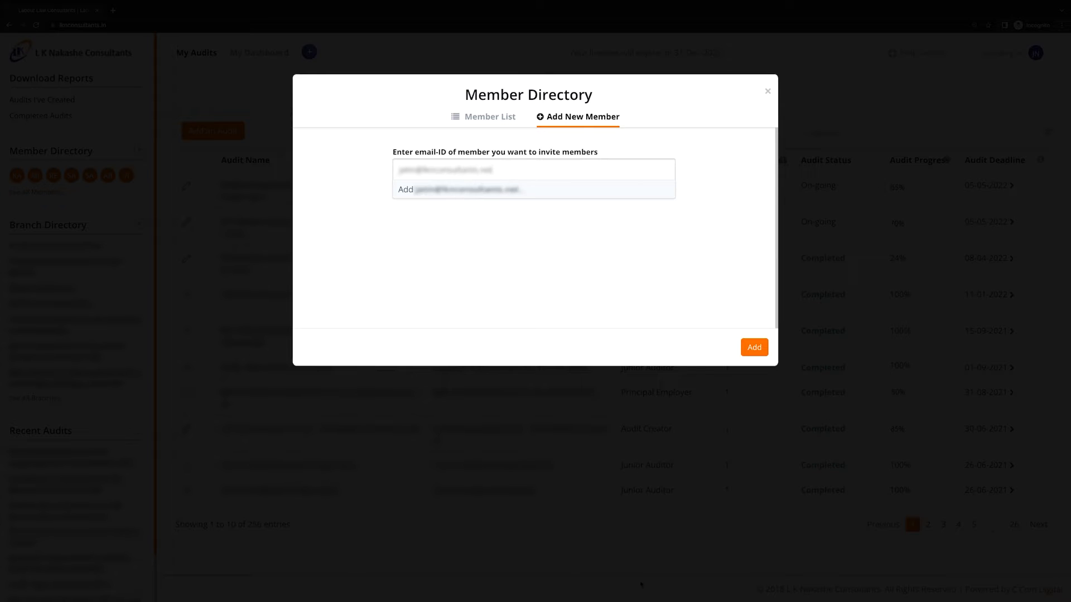
pyautogui.click(455, 193)
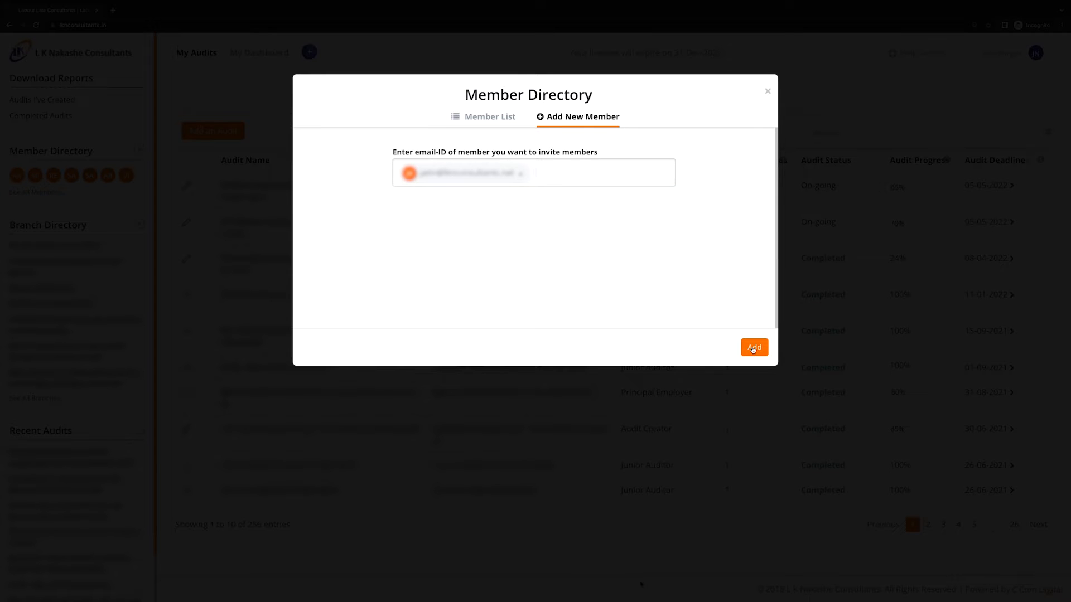
pyautogui.click(754, 347)
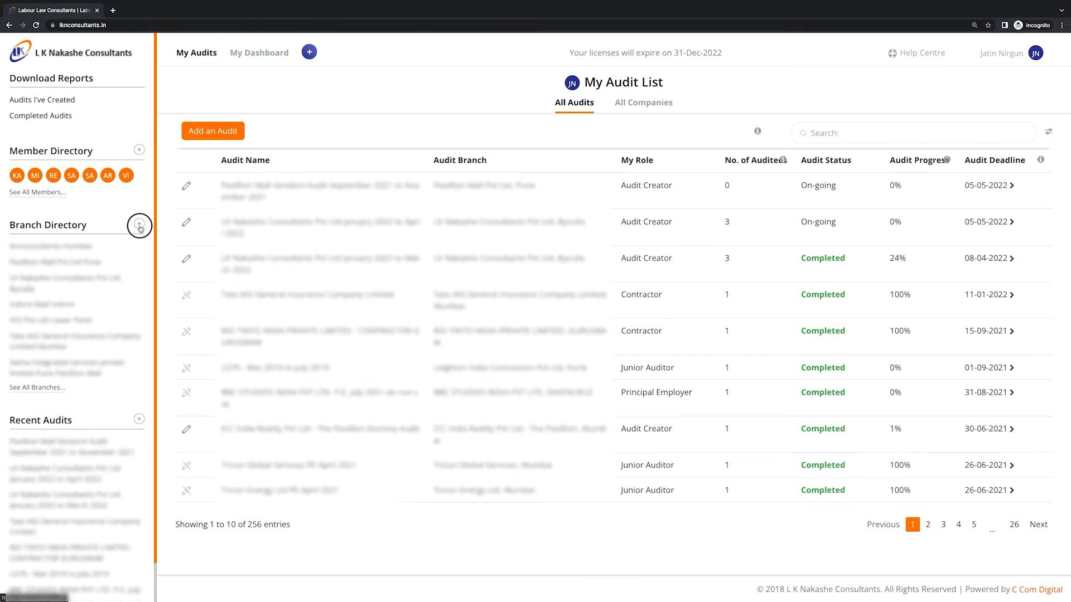
# Add branch CHEMBUR MUMBAI of LKNAKASHE CONSULTANTS, located in Mumbai, Maharashtra
pyautogui.click(139, 227)
pyautogui.write('LKNAKASHE CONSULTANTS')
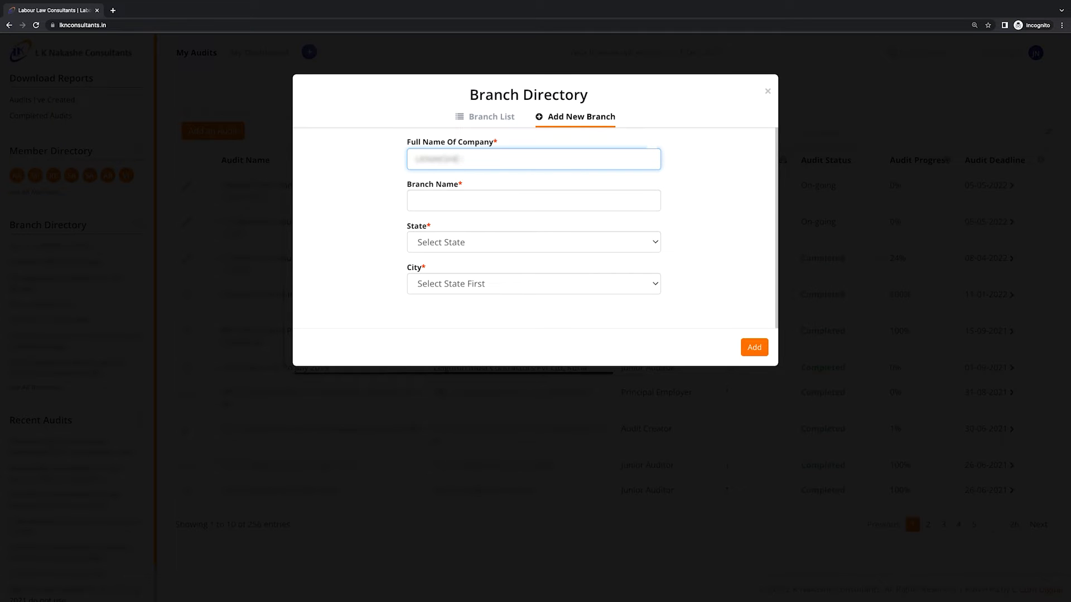
pyautogui.press('Tab')
pyautogui.write('CHEMBUR MUMBAI')
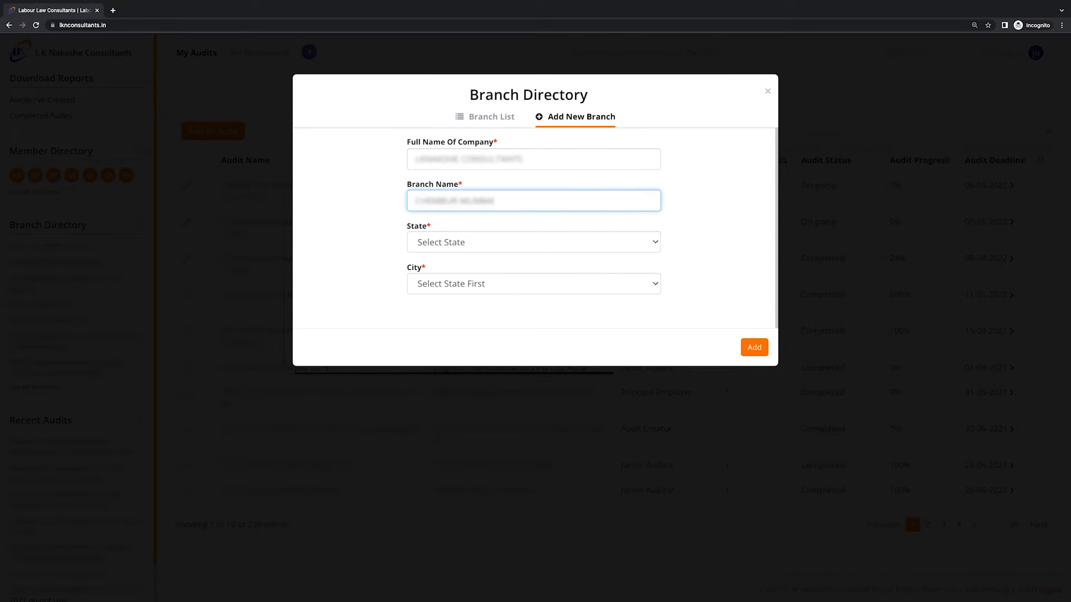
pyautogui.click(643, 244)
pyautogui.click(582, 488)
pyautogui.click(641, 284)
pyautogui.scroll(-5, 585, 435)
pyautogui.click(586, 437)
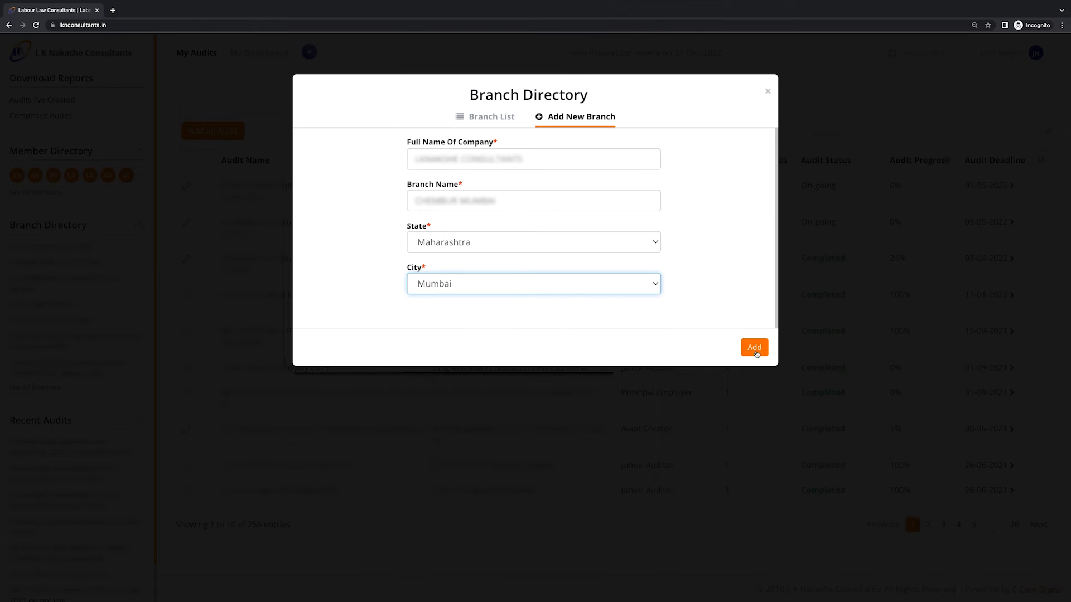
pyautogui.click(755, 348)
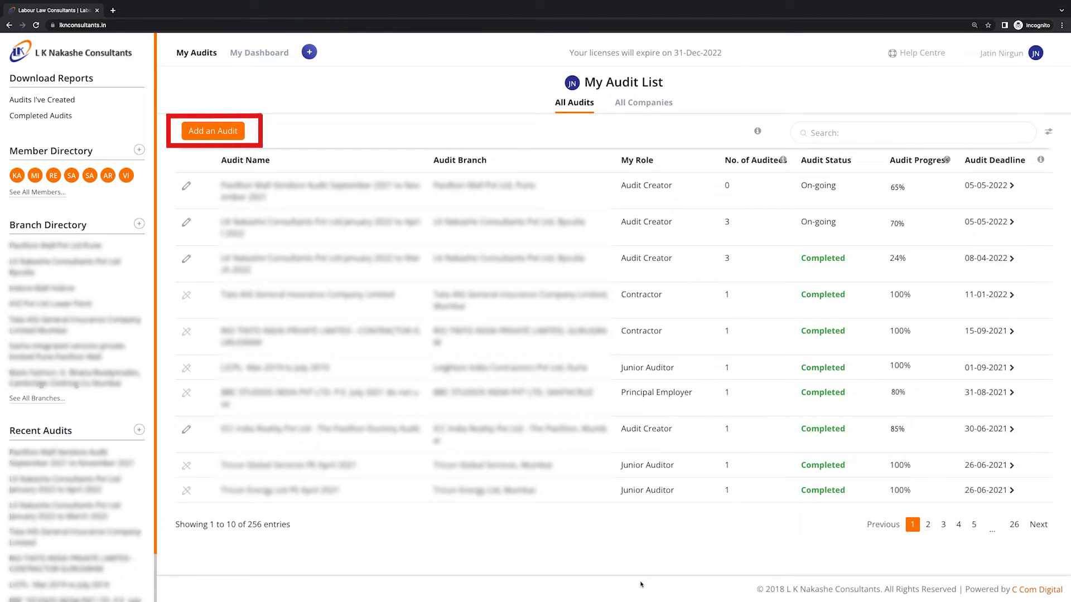
# Start a new audit named 'Pavilion mall audit jan 2022 to march 2022' for branch Pavilion Mall Pvt Ltd Pune
pyautogui.click(310, 52)
pyautogui.click(294, 75)
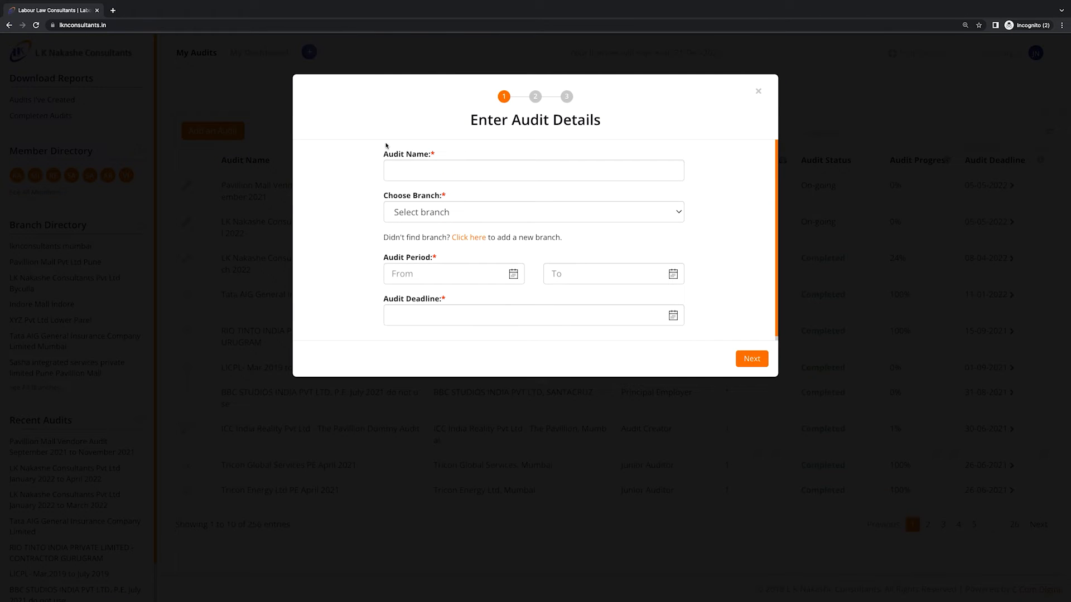
pyautogui.click(410, 172)
pyautogui.write('Pavilion mall')
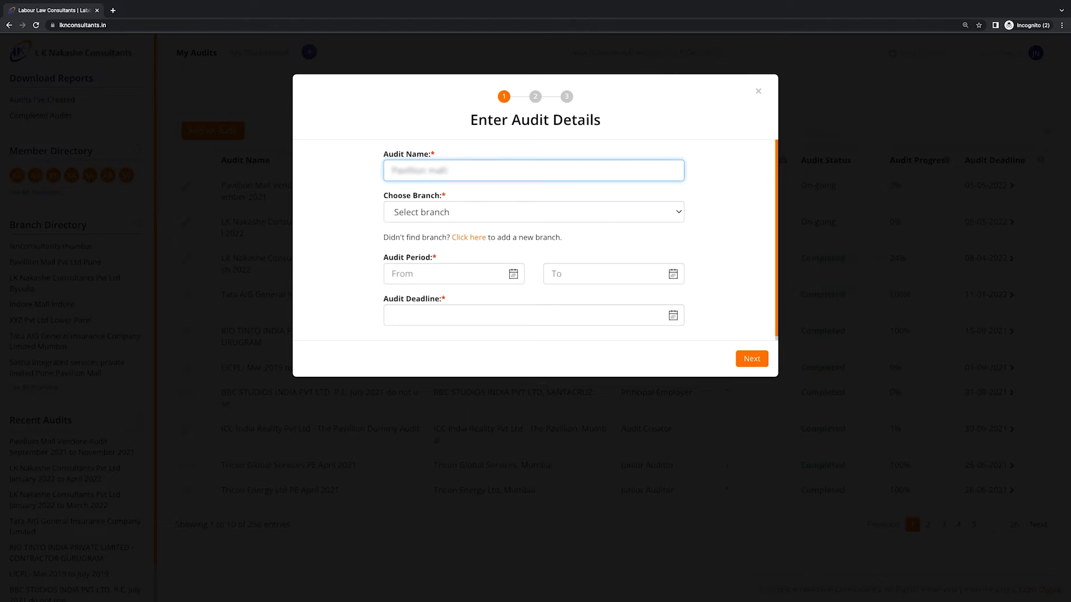
pyautogui.write(' audit jan 2022 to march 2022')
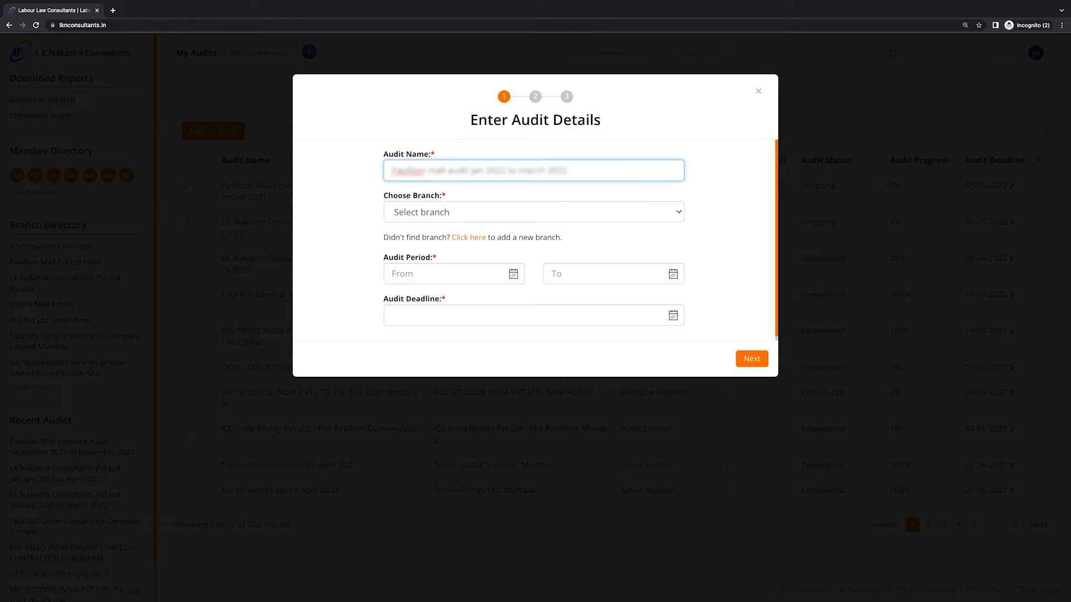
pyautogui.click(669, 217)
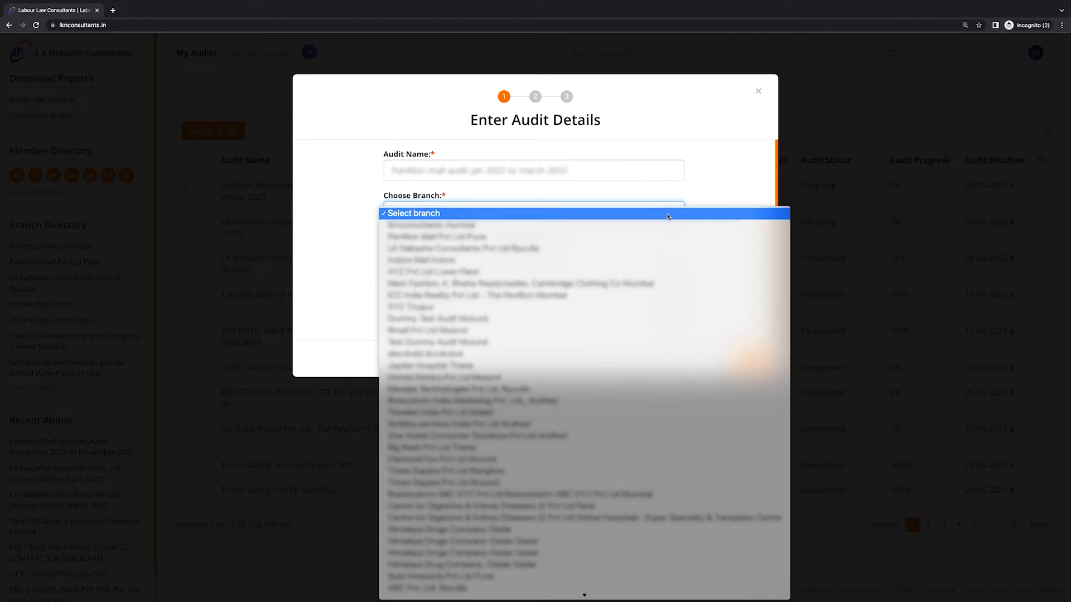
pyautogui.click(662, 236)
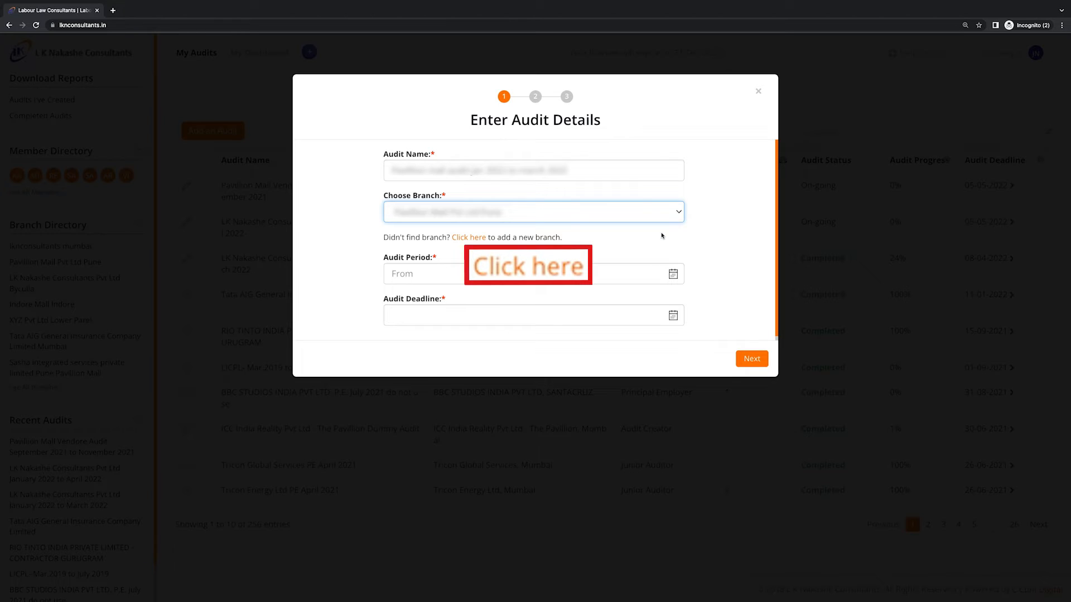
# Set the audit period to 01-01-2022 through 31-03-2022 with deadline 05-05-2022
pyautogui.click(479, 274)
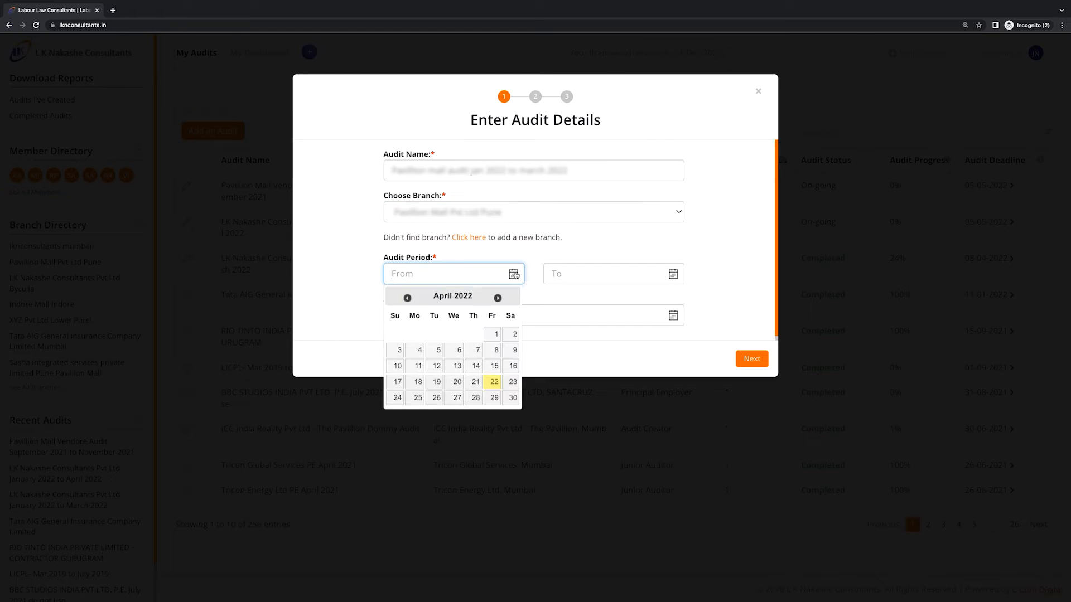
pyautogui.click(407, 299)
pyautogui.click(408, 299)
pyautogui.click(408, 298)
pyautogui.click(512, 334)
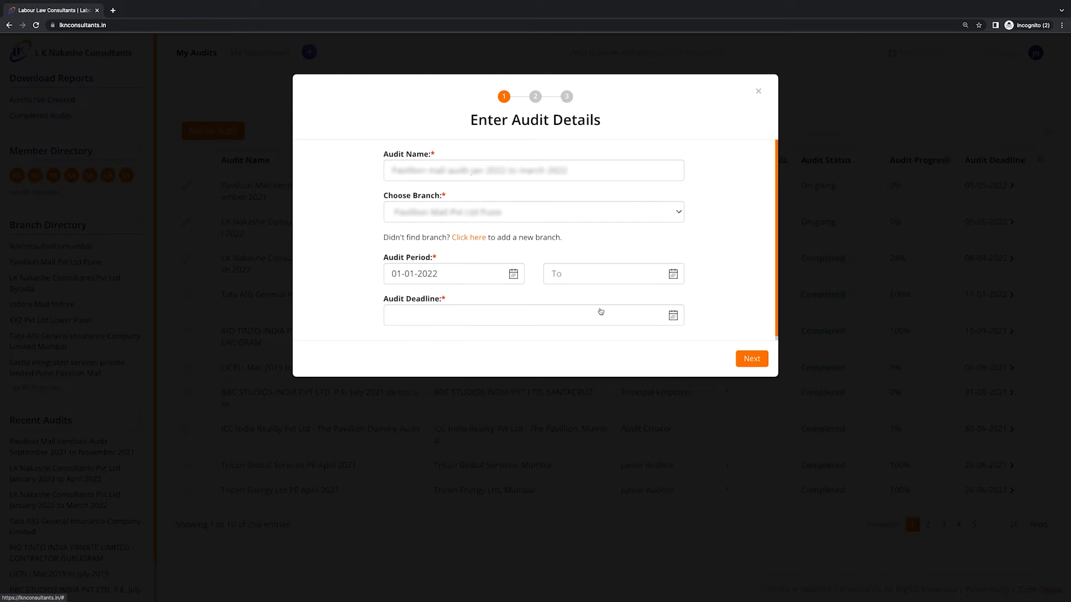
pyautogui.click(672, 277)
pyautogui.click(568, 300)
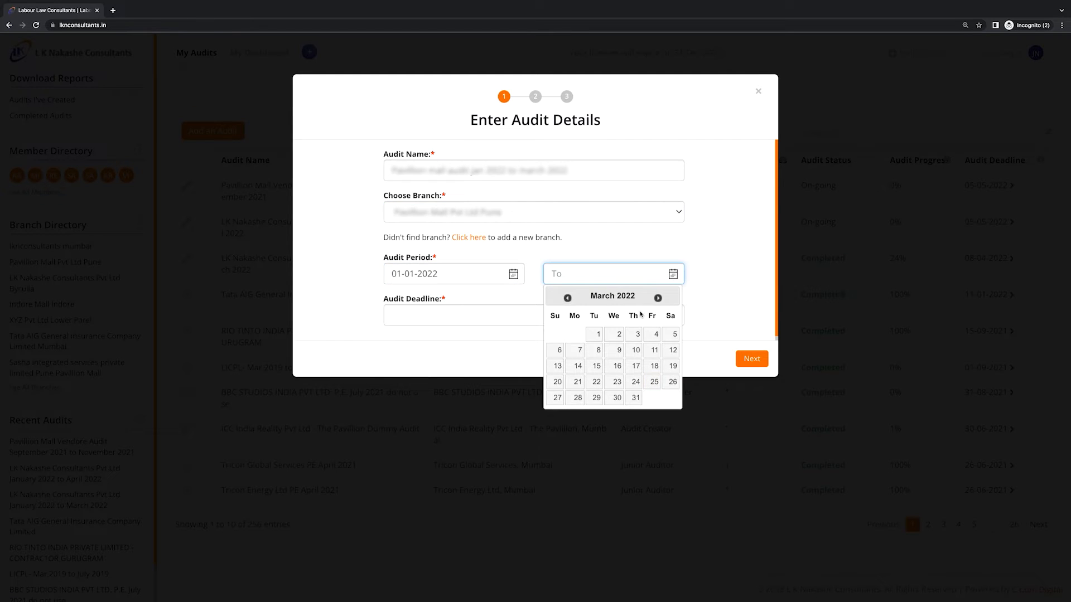
pyautogui.click(634, 398)
pyautogui.click(672, 316)
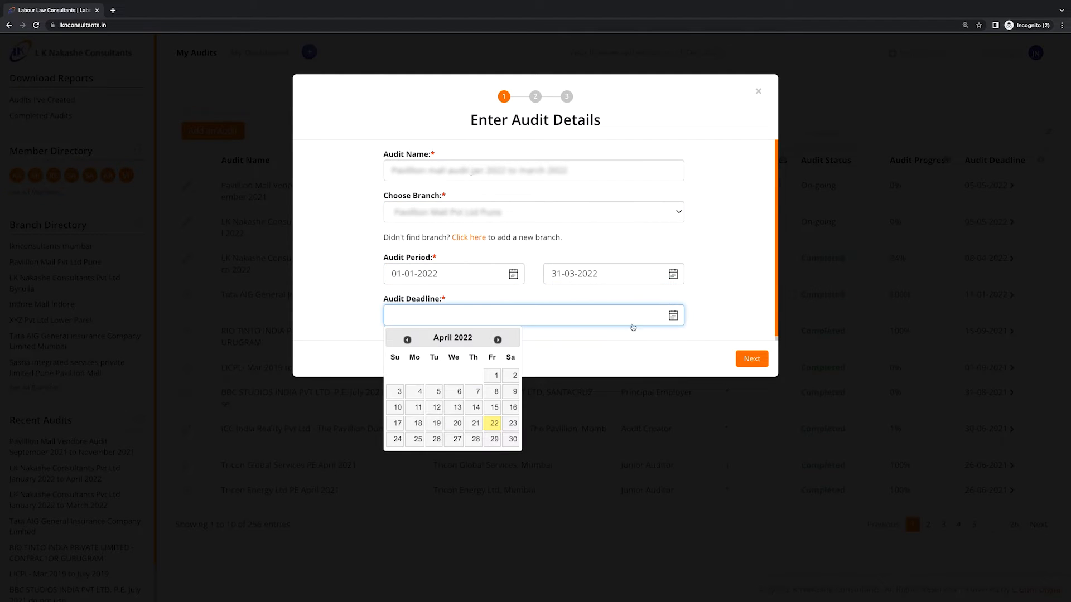
pyautogui.click(498, 340)
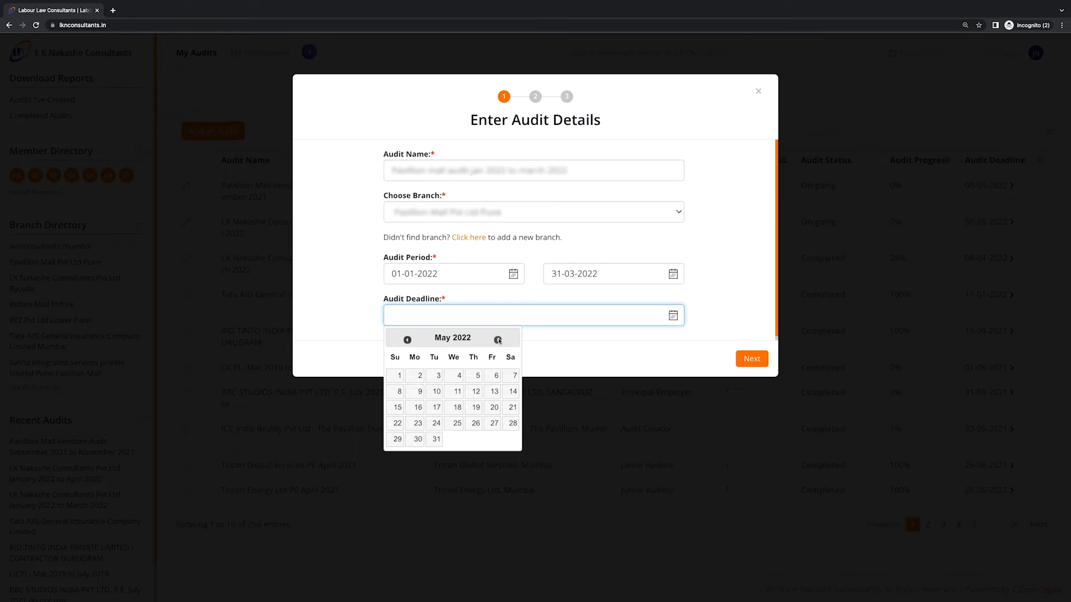
pyautogui.click(478, 377)
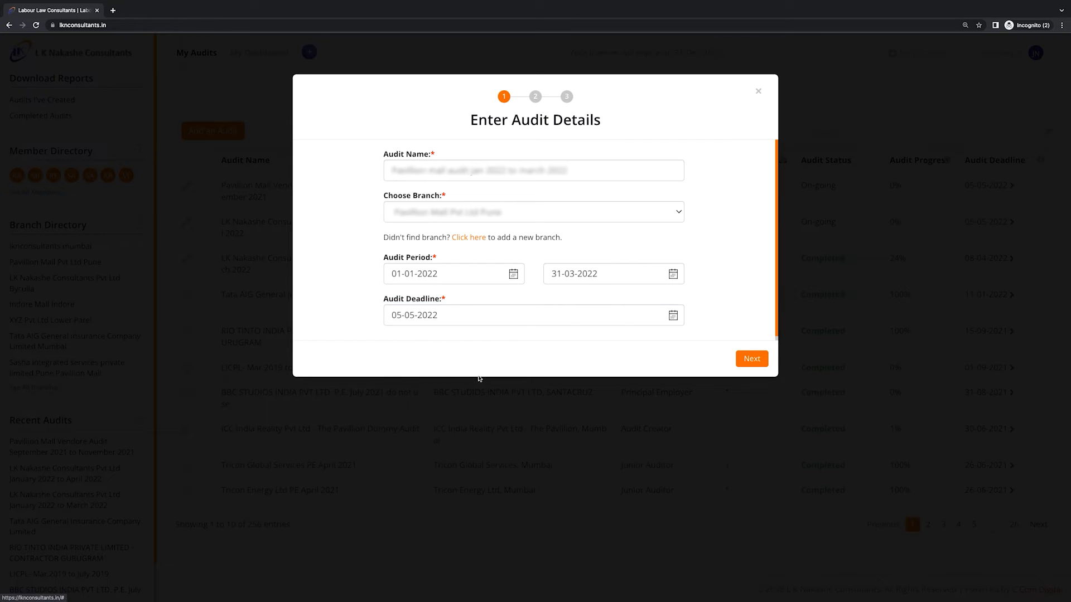
# Choose the first compliance checklist template and create the audit from it
pyautogui.click(751, 362)
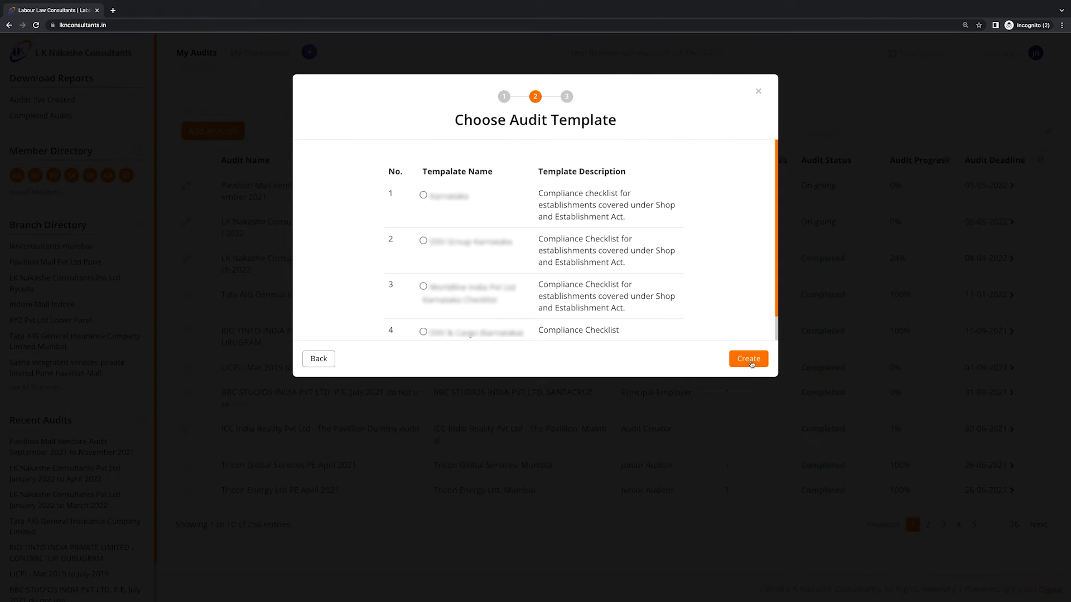
pyautogui.click(423, 195)
pyautogui.click(749, 360)
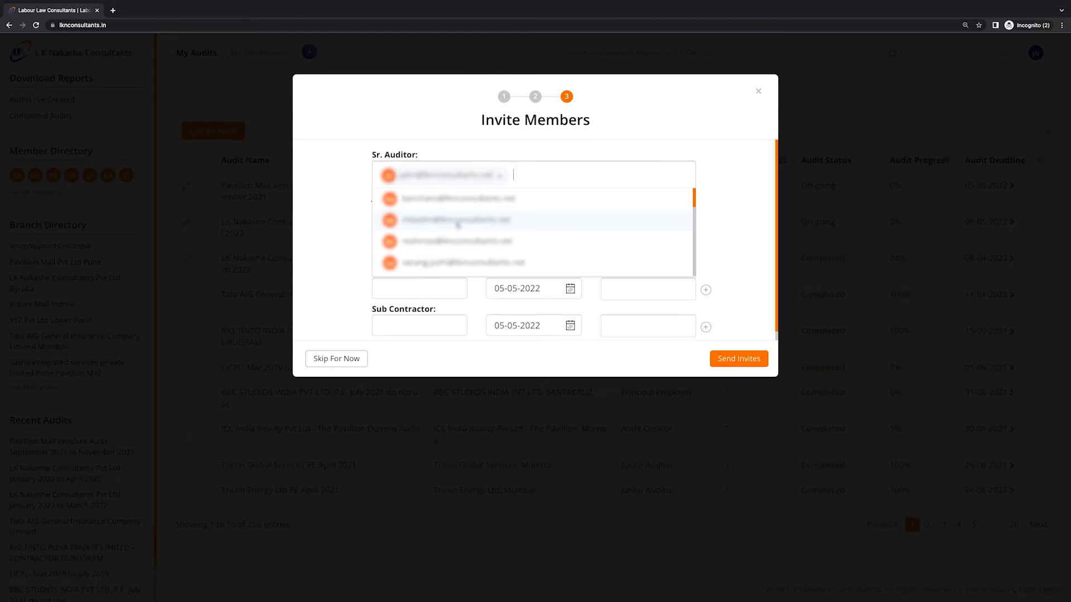
# Add a second Sr. Auditor, a Jr. Auditor and a searched-for Principal Employer contact as invitees
pyautogui.click(457, 221)
pyautogui.click(457, 222)
pyautogui.click(503, 240)
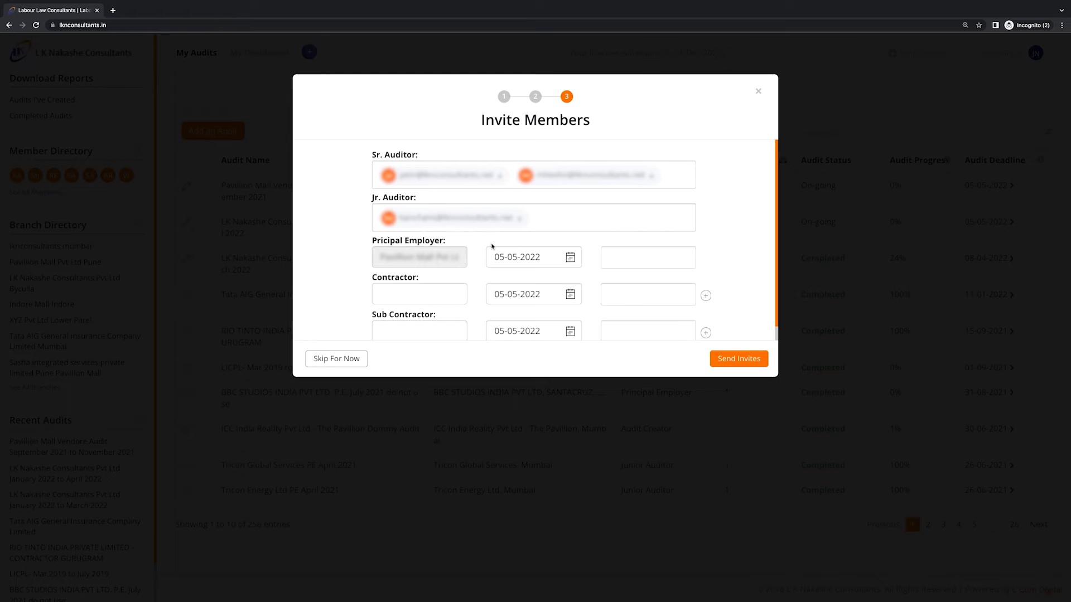
pyautogui.click(622, 261)
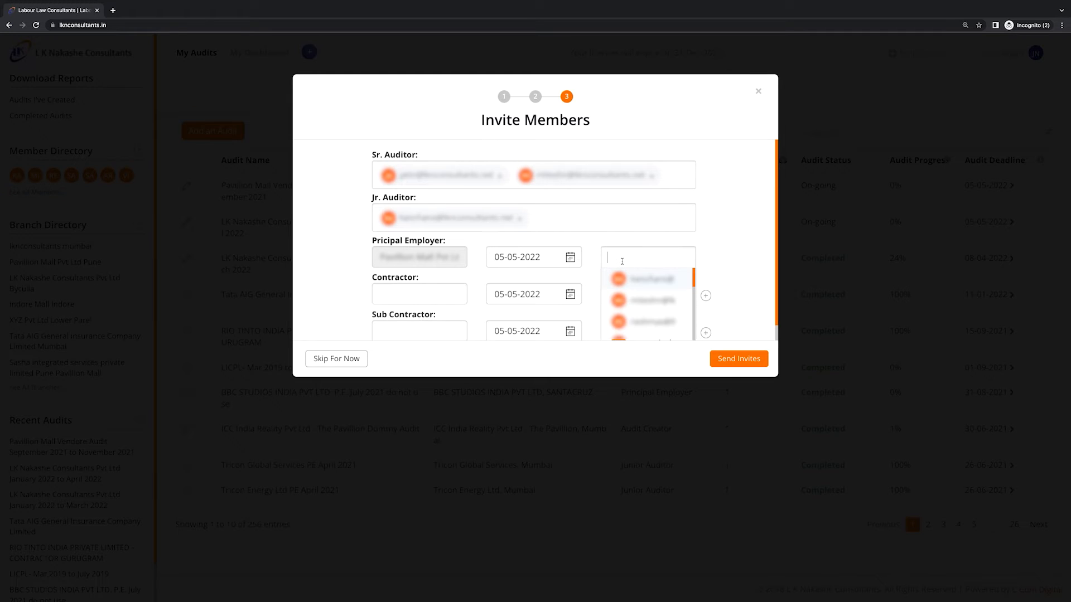
pyautogui.write('ras')
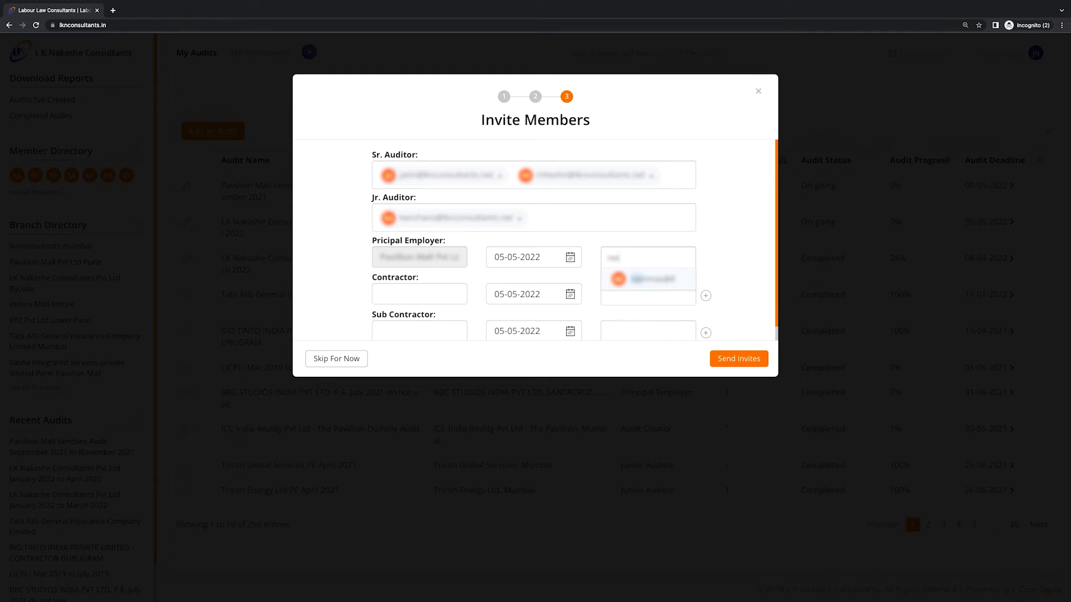
pyautogui.click(641, 282)
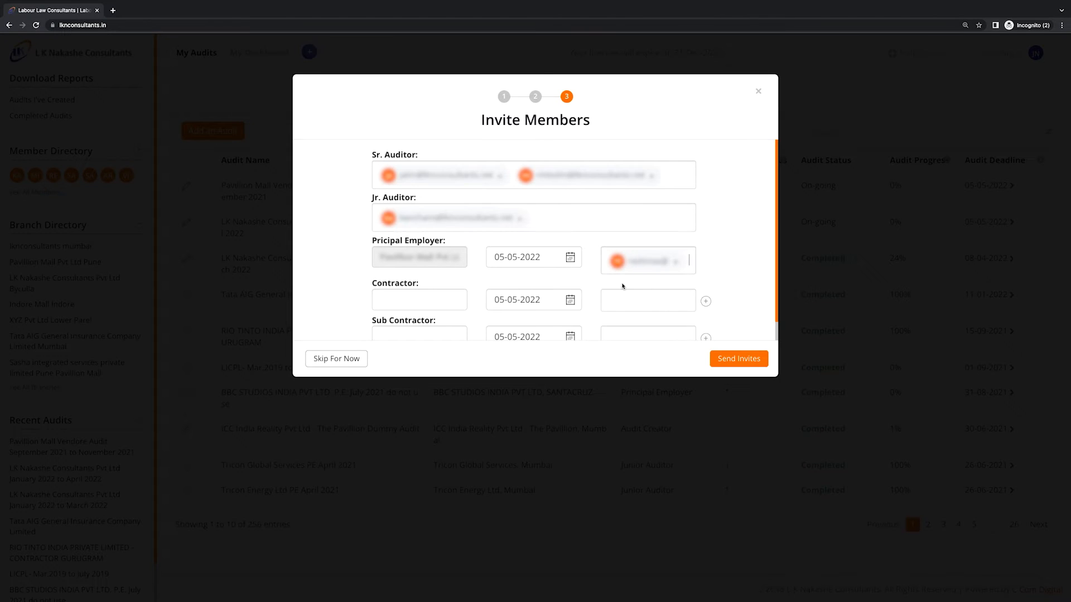
pyautogui.click(427, 307)
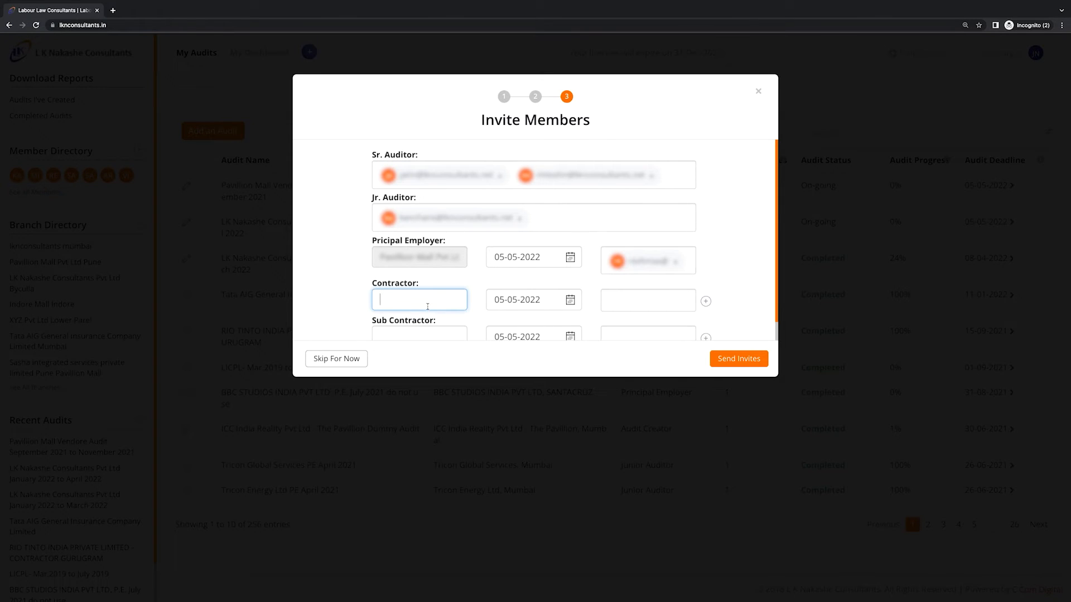
# Add contractor 'Nri' and sub contractor 'yash enterprises', each with a member as contact
pyautogui.write('Nri')
pyautogui.click(623, 298)
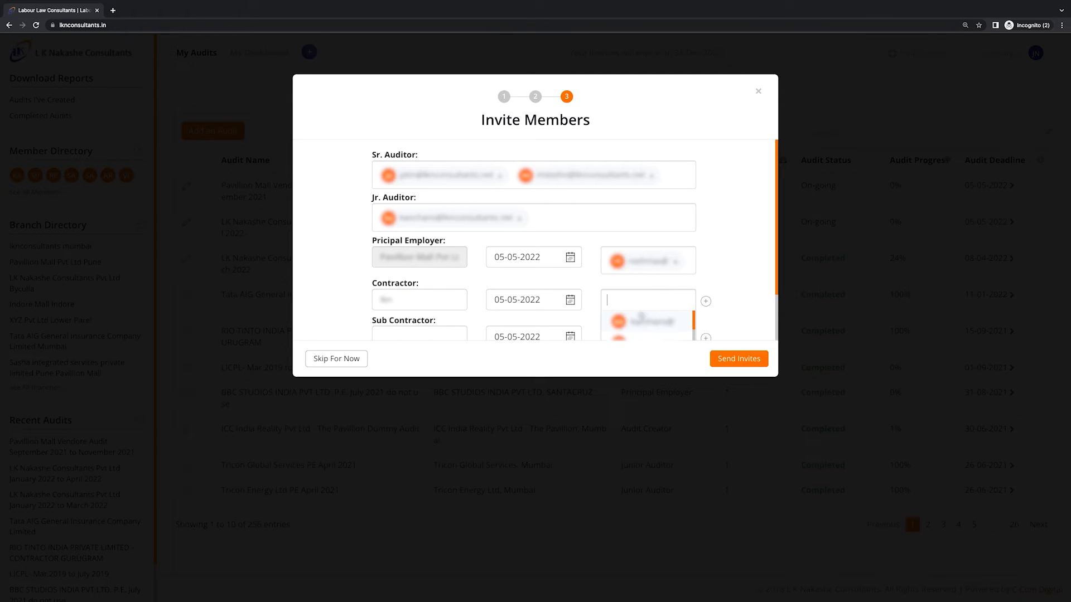
pyautogui.click(651, 323)
pyautogui.scroll(-1, 744, 272)
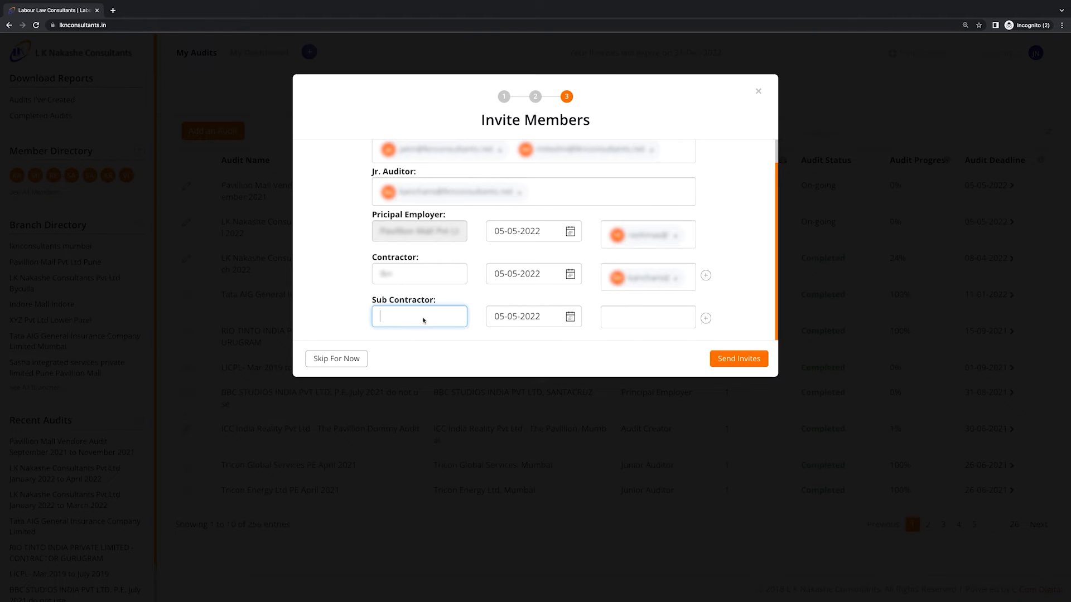
pyautogui.write('yash enterprises')
pyautogui.click(648, 317)
pyautogui.write('re')
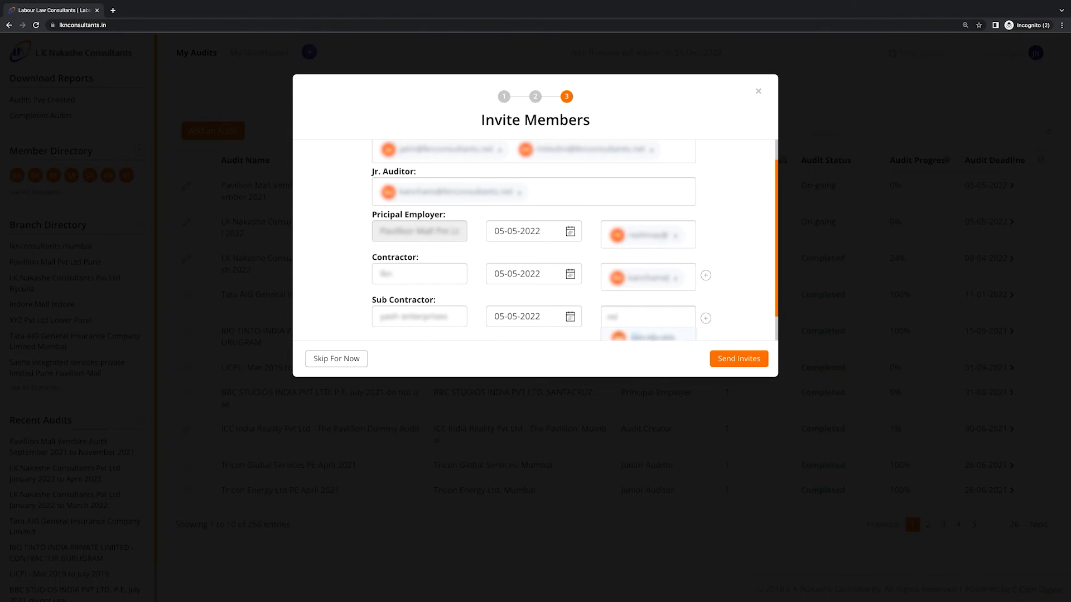
pyautogui.click(650, 338)
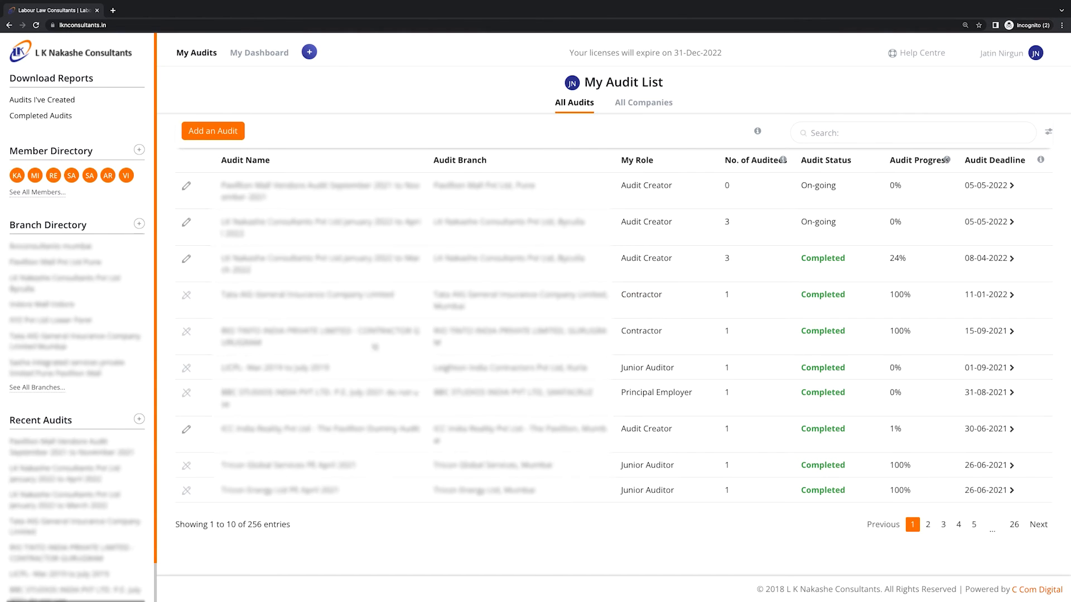
# Review the Pavilion Mall Pune audit's details, then reopen that audit's actions menu
pyautogui.click(186, 186)
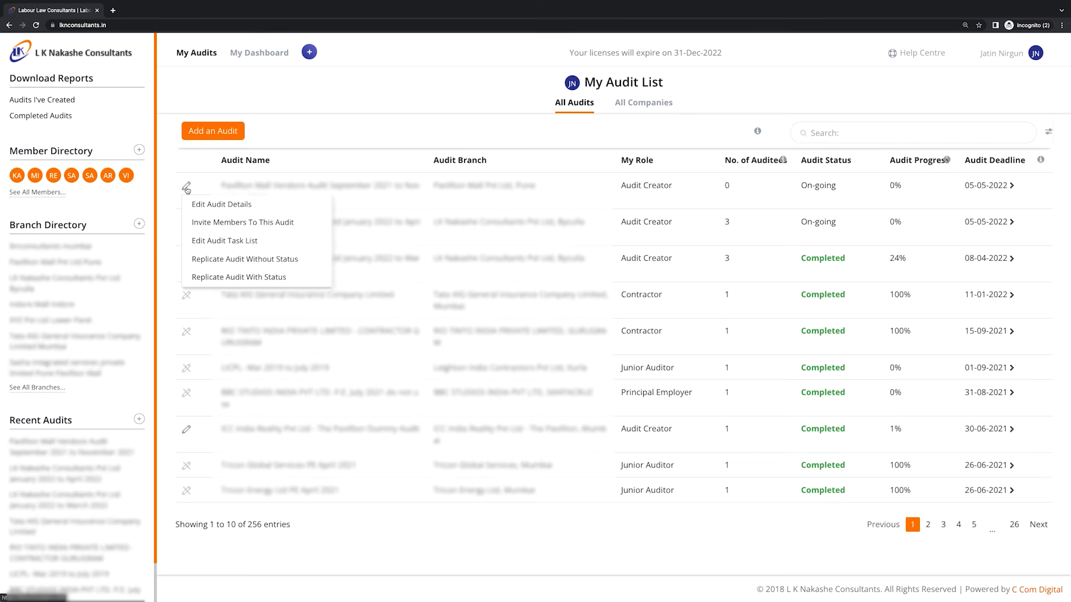
pyautogui.click(210, 205)
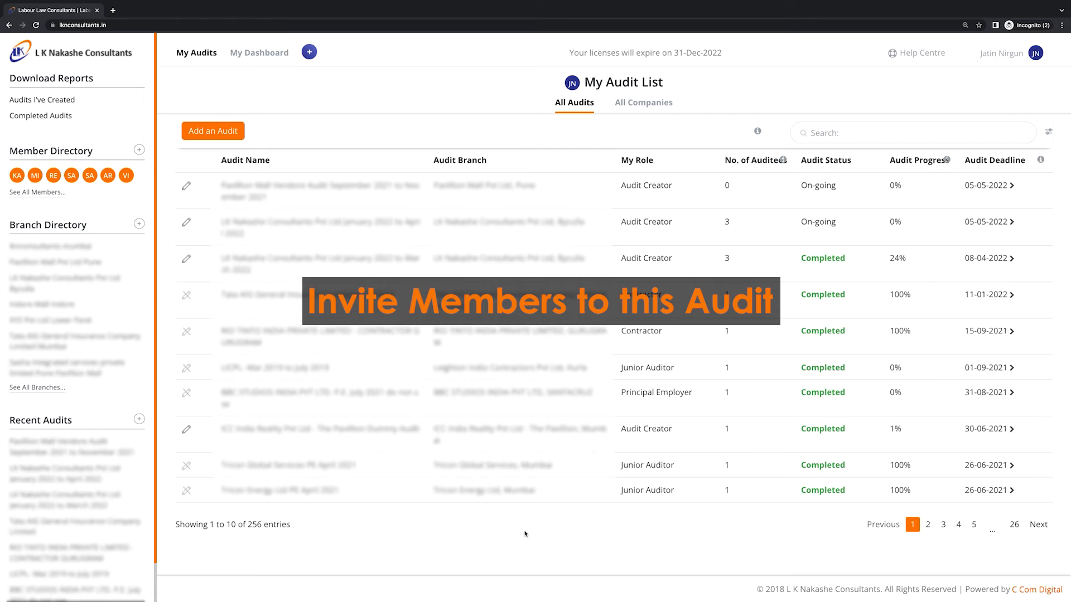
pyautogui.click(188, 186)
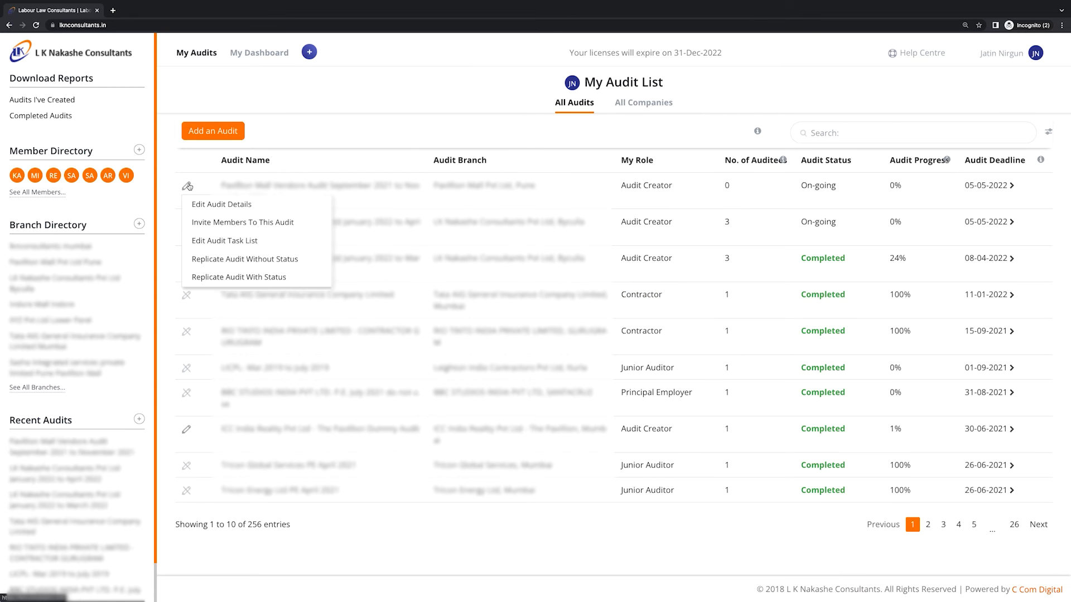
# Add a Jr. Auditor and a Principal Employer contact to the first audit's invite list
pyautogui.click(224, 222)
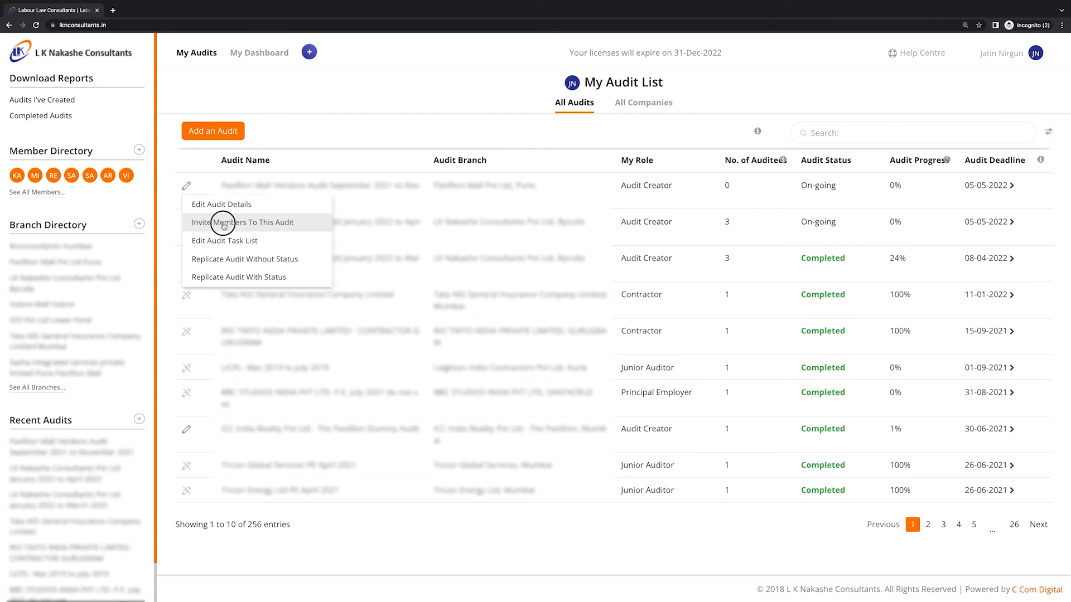
pyautogui.click(480, 198)
pyautogui.click(483, 220)
pyautogui.scroll(-1, 621, 239)
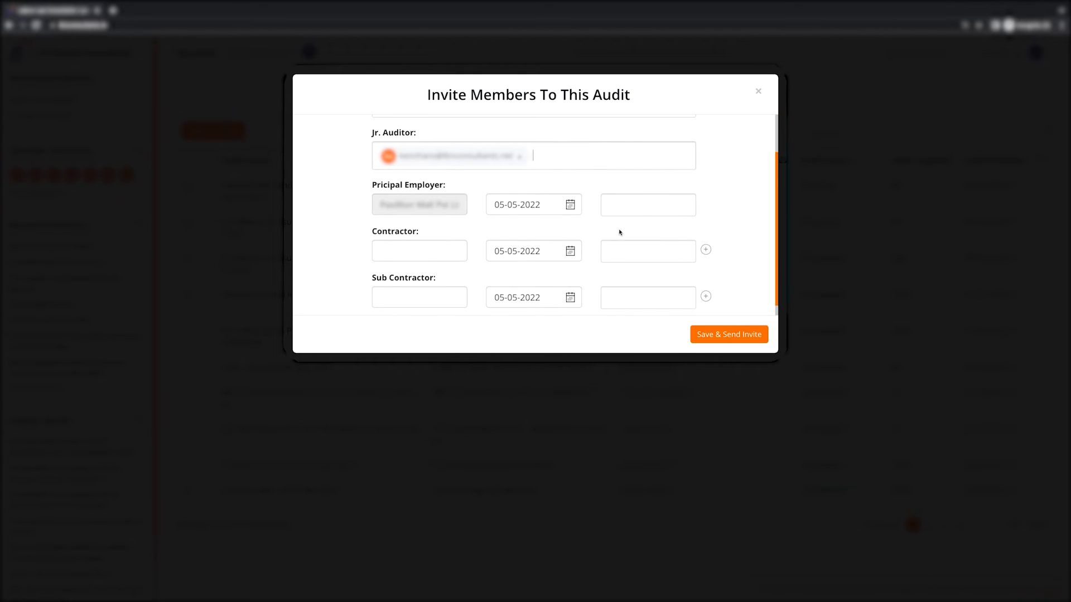
pyautogui.click(636, 211)
# Add contractor L&T with a member as its contact
pyautogui.click(644, 244)
pyautogui.click(433, 263)
pyautogui.write('L&T')
pyautogui.click(642, 258)
pyautogui.scroll(-1, 643, 308)
pyautogui.click(643, 308)
pyautogui.scroll(-1, 435, 301)
# Add sub contractor YASH ENTERPRISES with its contact, then save and send the invitations
pyautogui.click(407, 285)
pyautogui.write('YASH ENTERPRISE')
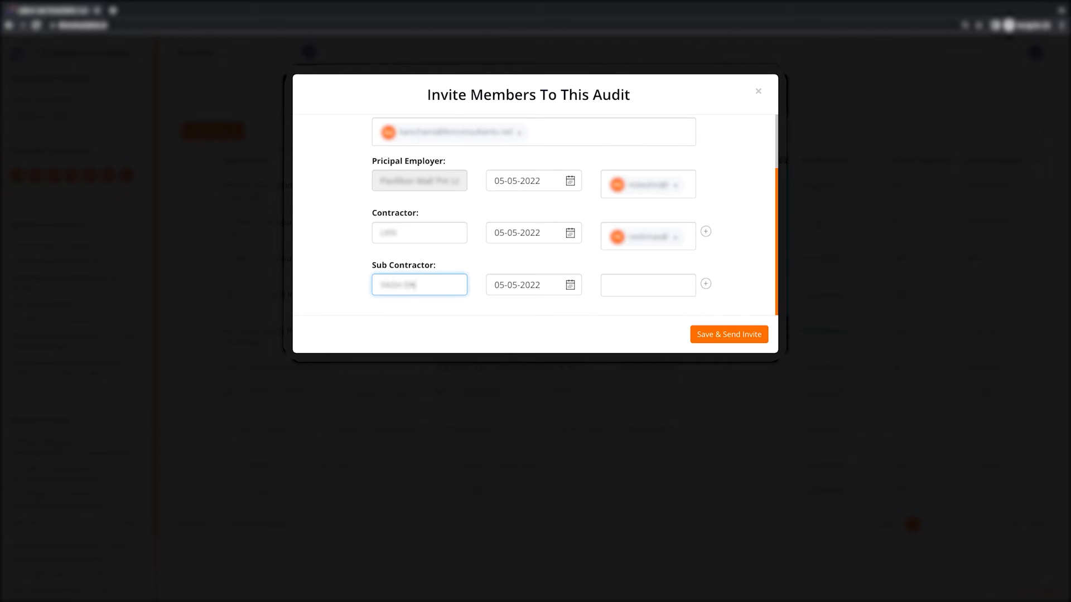
pyautogui.write('S')
pyautogui.click(647, 285)
pyautogui.scroll(-1, 648, 297)
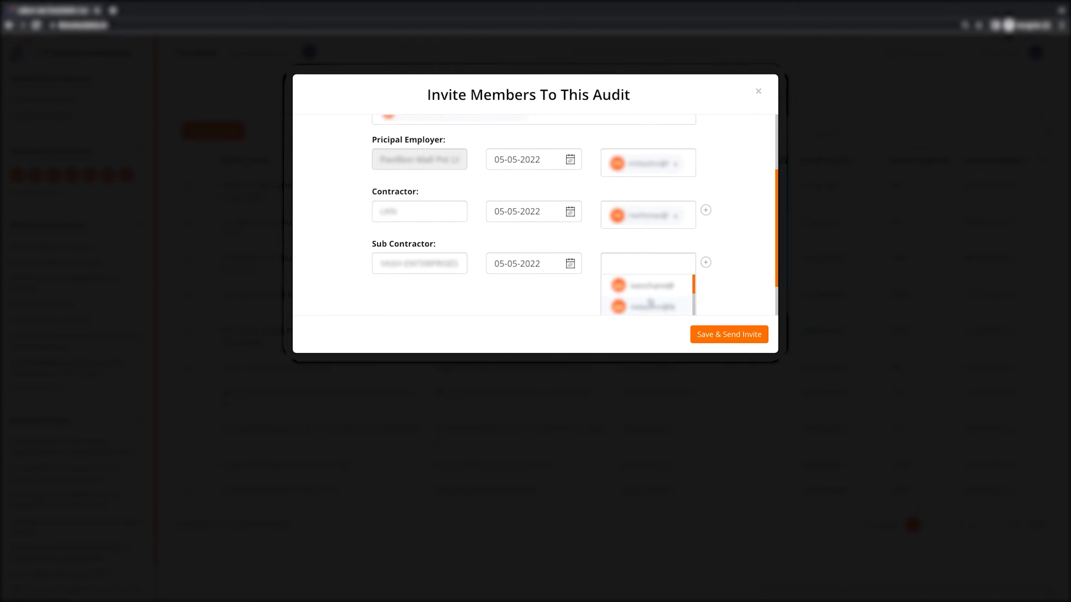
pyautogui.click(651, 307)
pyautogui.click(758, 338)
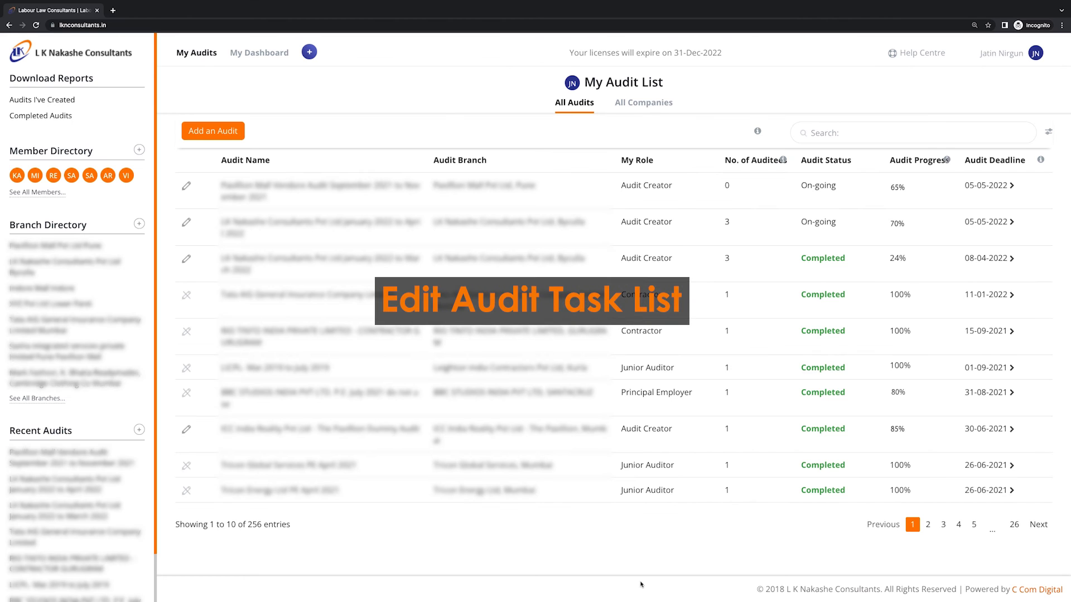
pyautogui.click(187, 187)
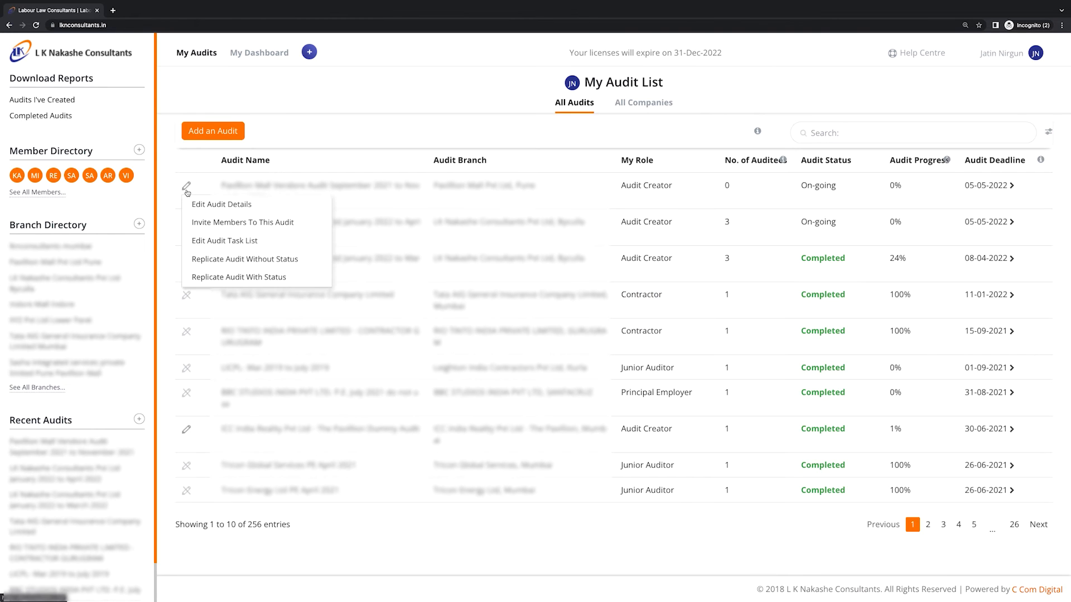
# In the first audit's task list, untick Sections 13 and 7 of the Child And Adolescent Labour Act
pyautogui.click(220, 244)
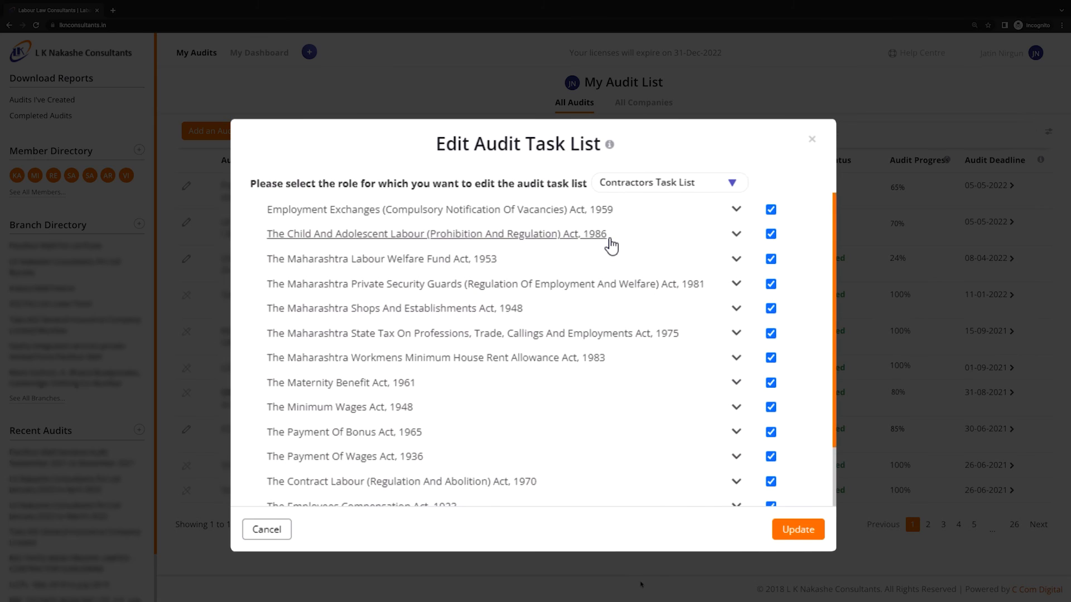
pyautogui.click(611, 237)
pyautogui.click(773, 331)
pyautogui.click(773, 354)
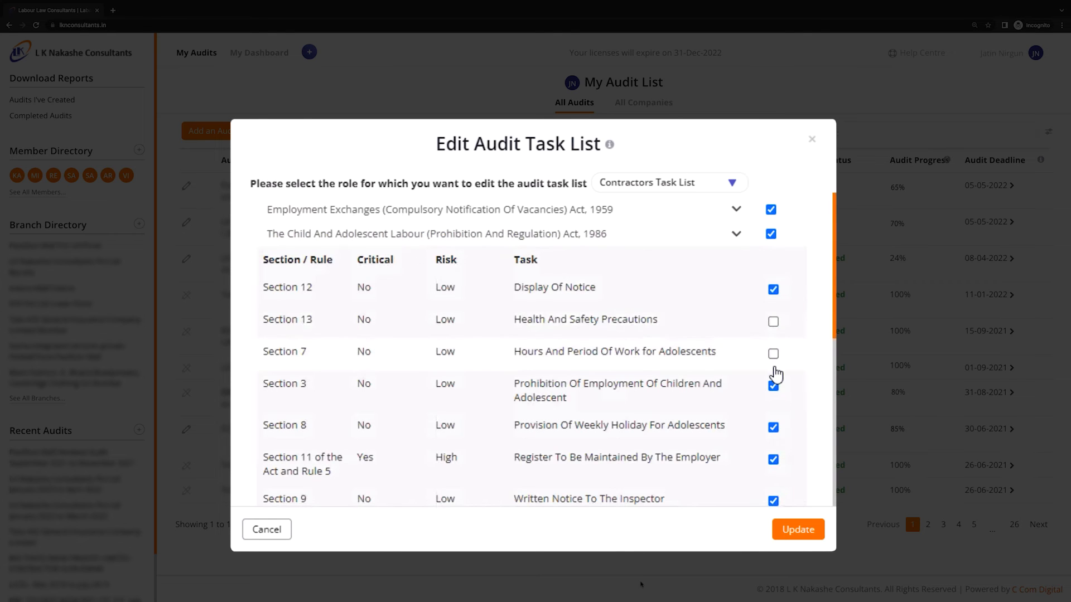
pyautogui.click(638, 241)
# Exclude the Private Security Guards, Workmens Minimum House Rent Allowance and Minimum Wages acts
pyautogui.click(770, 284)
pyautogui.click(771, 357)
pyautogui.click(771, 407)
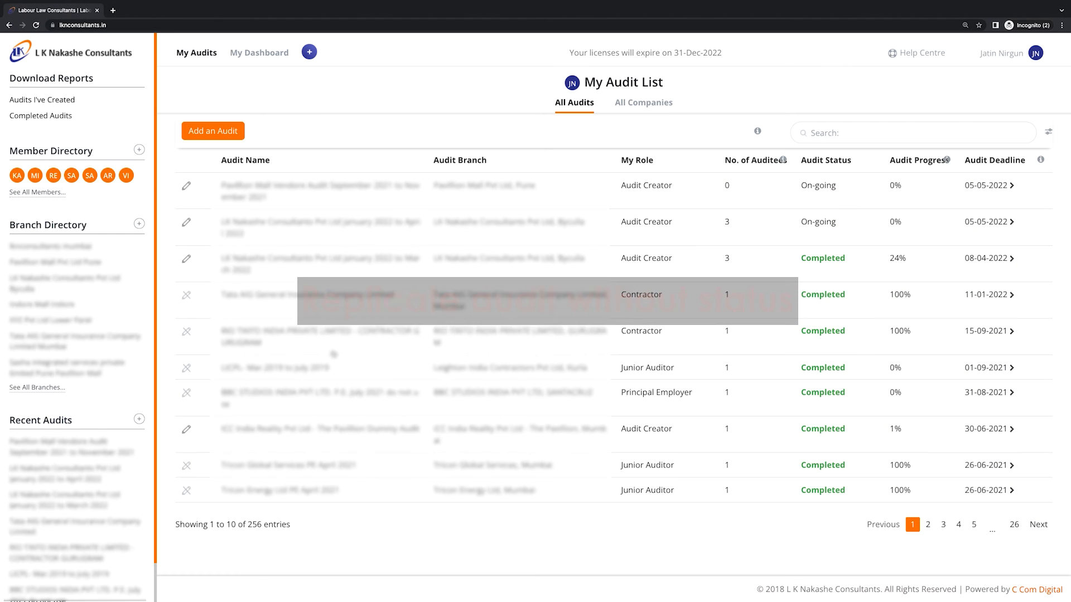
# Replicate the first audit without its status, creating a new audit
pyautogui.click(187, 187)
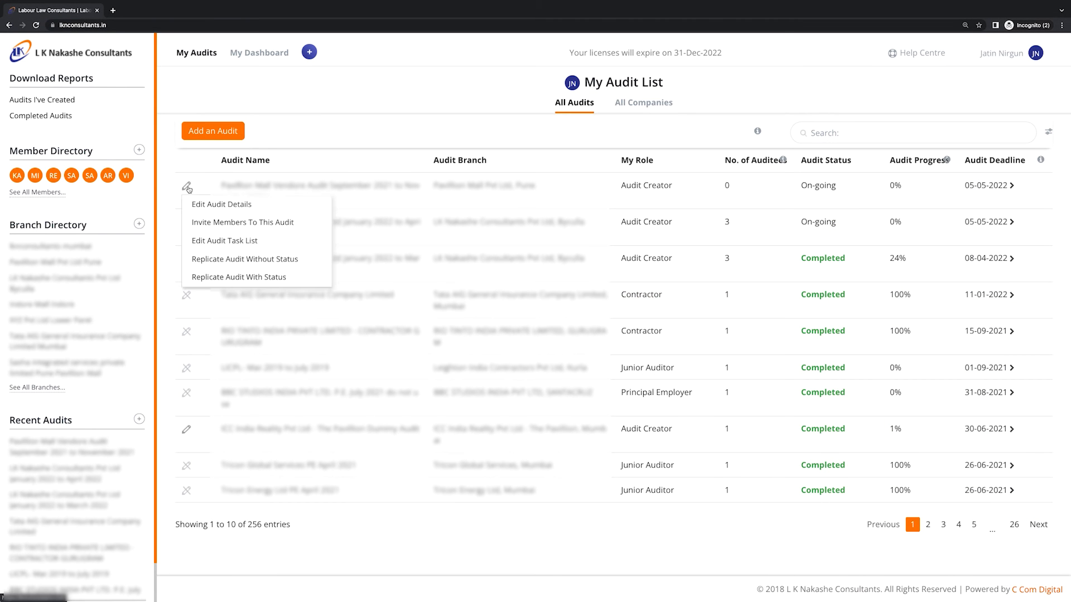
pyautogui.click(223, 259)
pyautogui.click(751, 359)
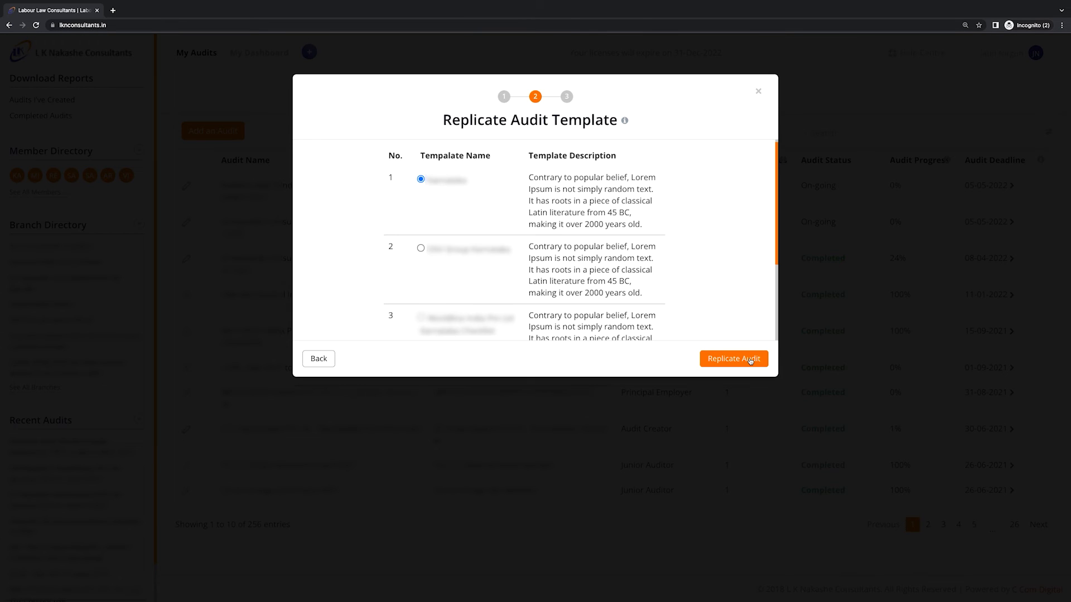
pyautogui.click(750, 361)
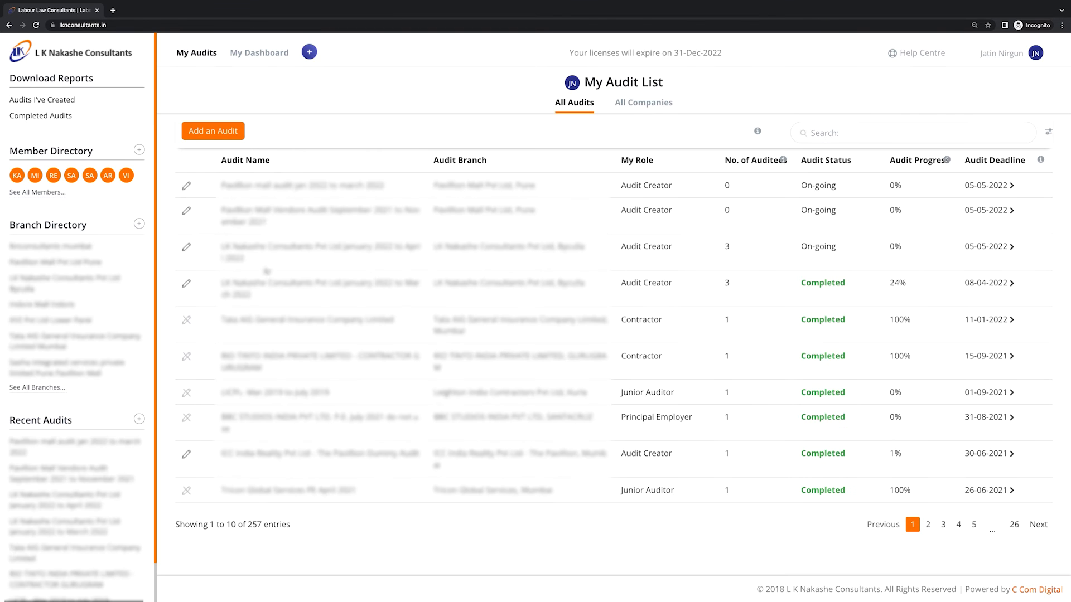
# Begin replicating the new first audit with its status, advancing to template selection
pyautogui.click(186, 187)
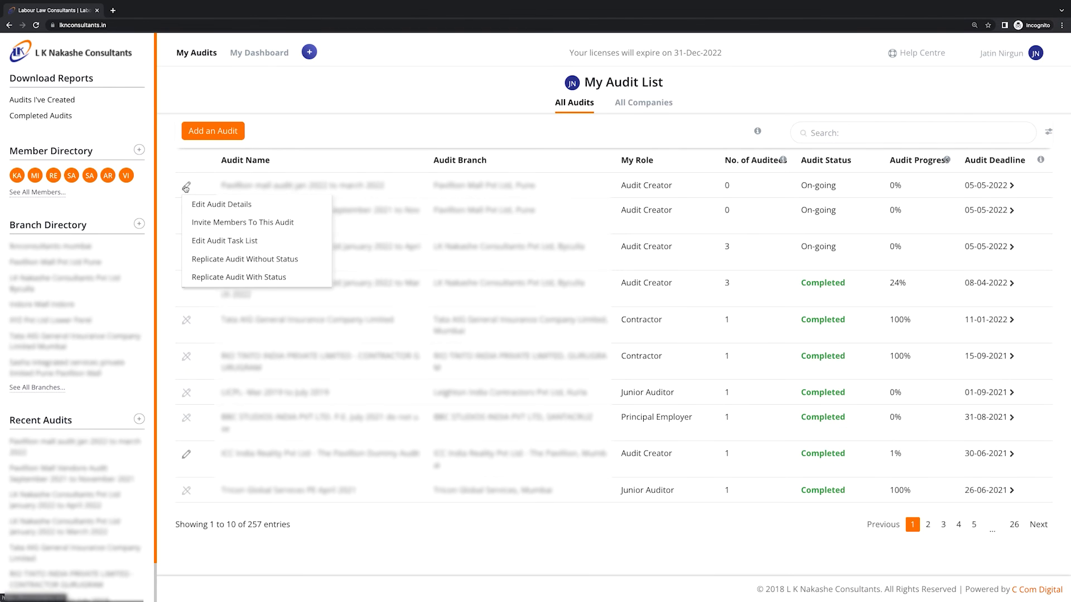
pyautogui.click(296, 279)
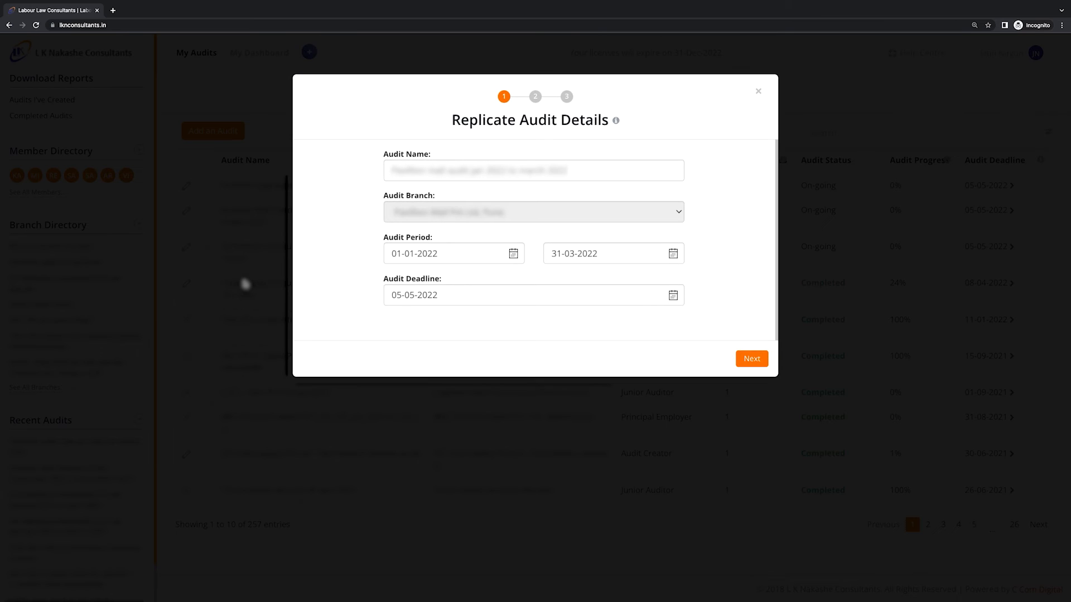
pyautogui.click(751, 360)
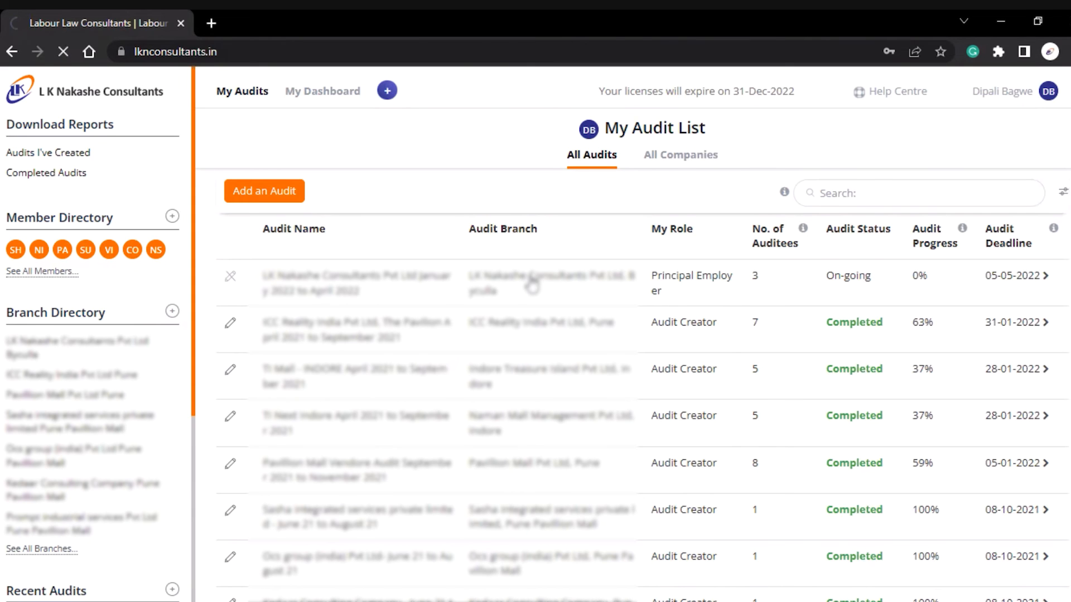
# Open the Principal Employer's Apprentices Work Records To Be Maintained task under The Apprentices Act, 1961
pyautogui.click(533, 286)
pyautogui.click(549, 307)
pyautogui.scroll(-2, 359, 239)
pyautogui.click(357, 237)
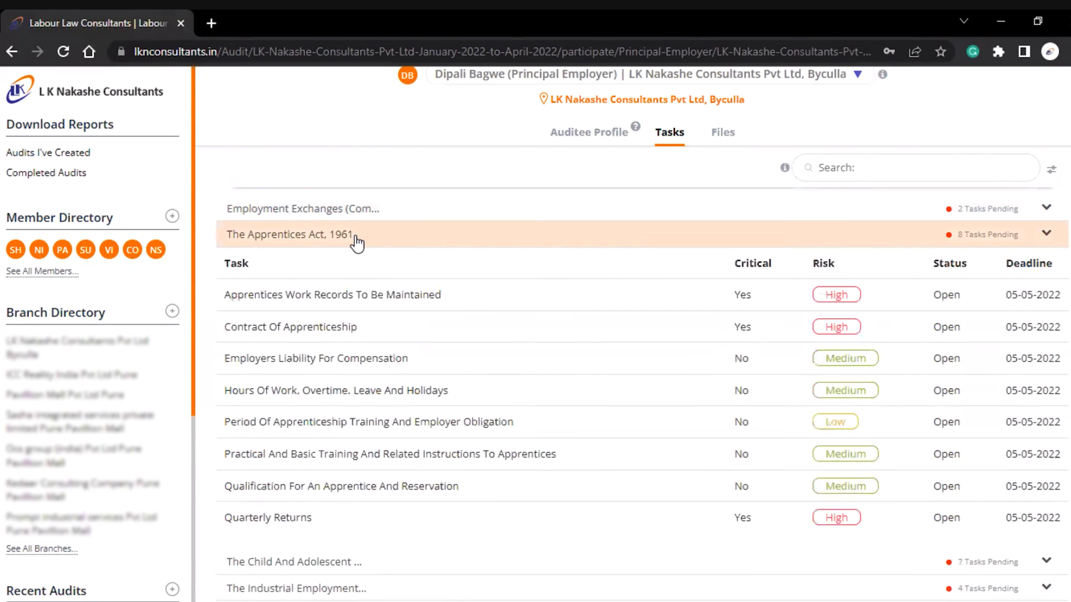
pyautogui.click(375, 296)
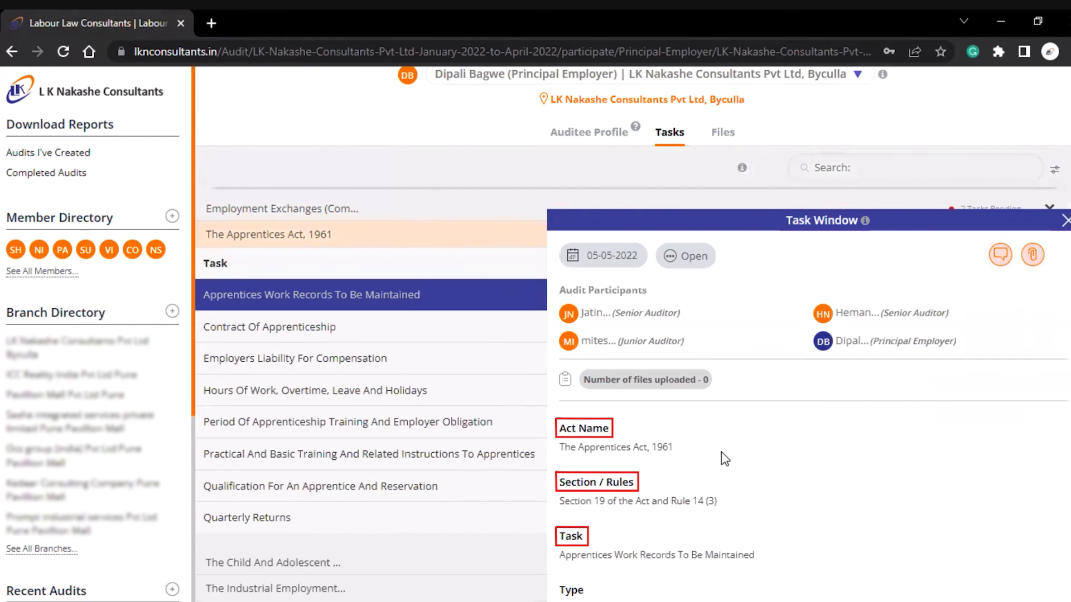
# Attach the Book1 spreadsheet to the task as evidence
pyautogui.scroll(-2, 725, 451)
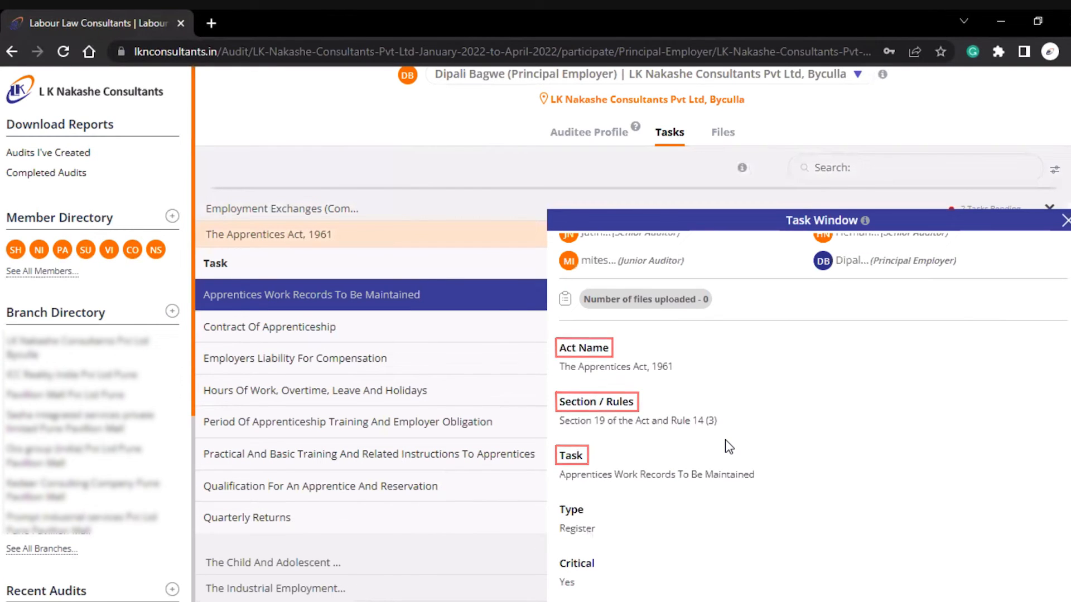
pyautogui.scroll(-4, 650, 416)
pyautogui.scroll(-1, 637, 426)
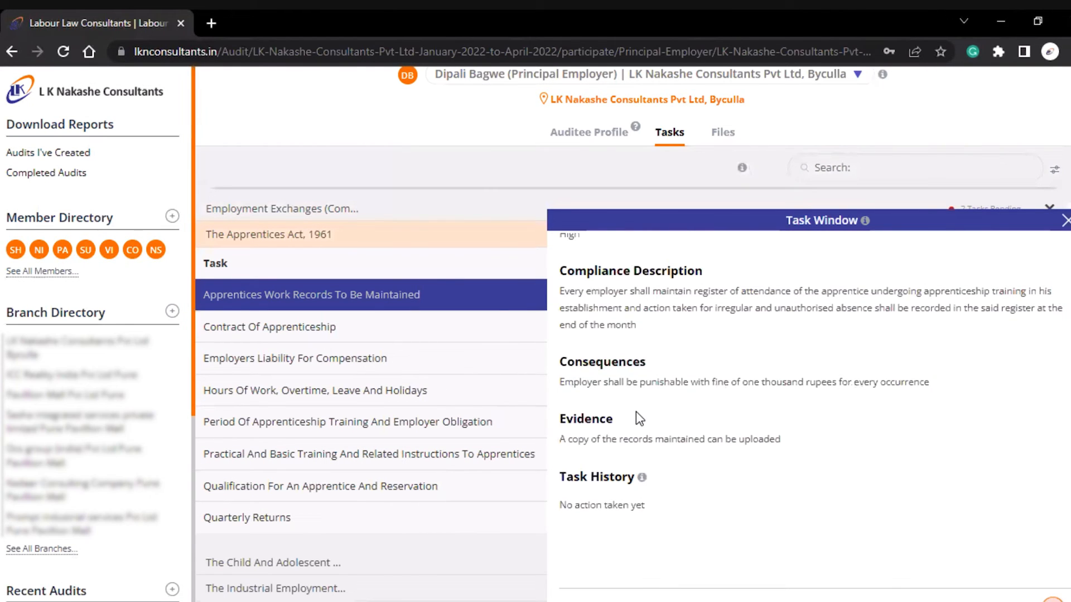
pyautogui.scroll(-5, 861, 485)
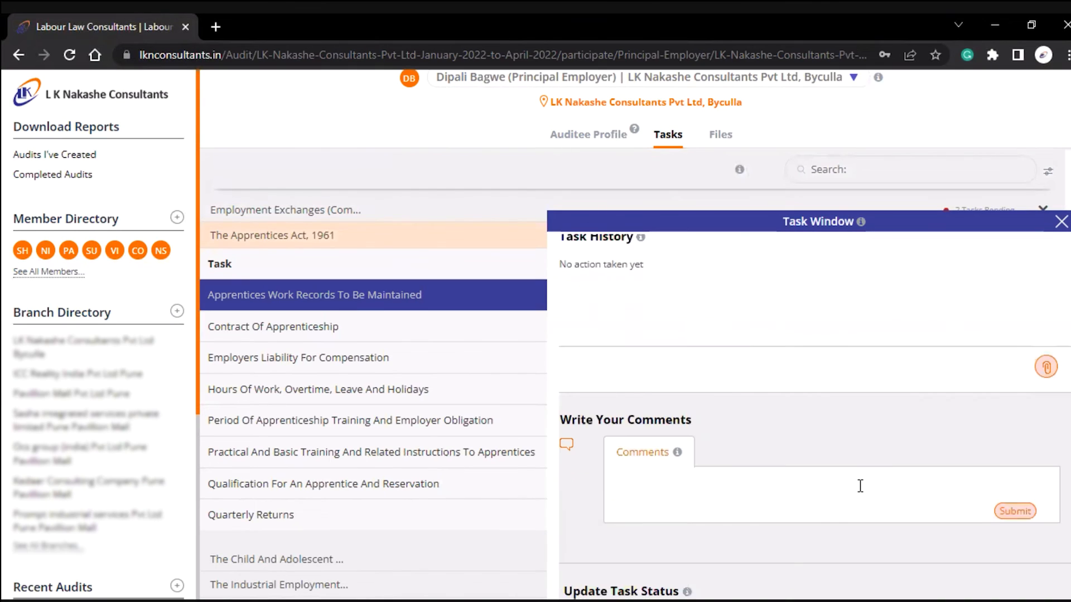
pyautogui.click(1046, 367)
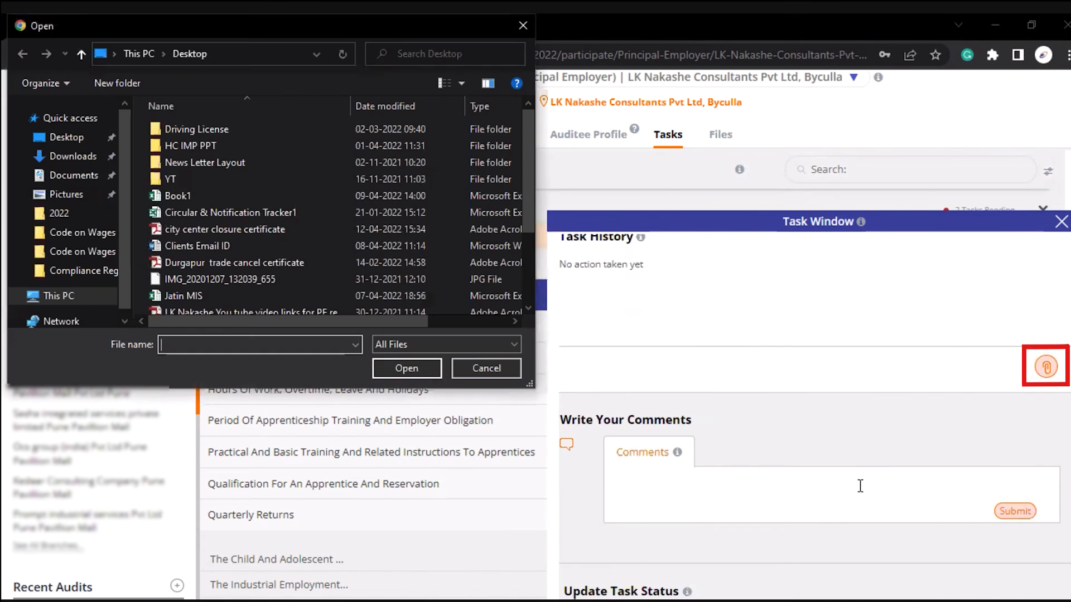
pyautogui.click(195, 198)
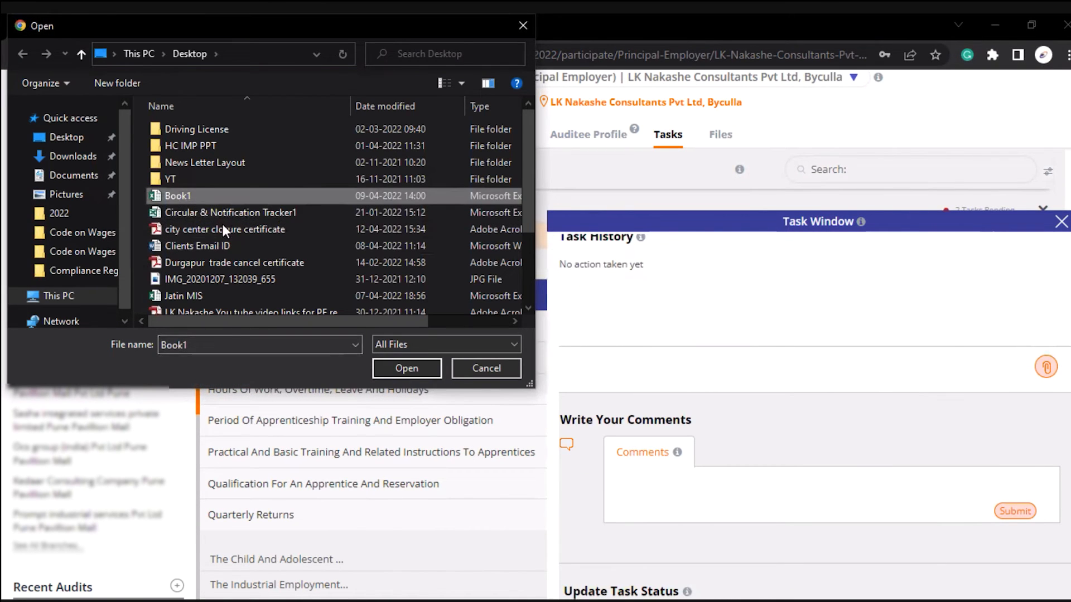
pyautogui.click(407, 369)
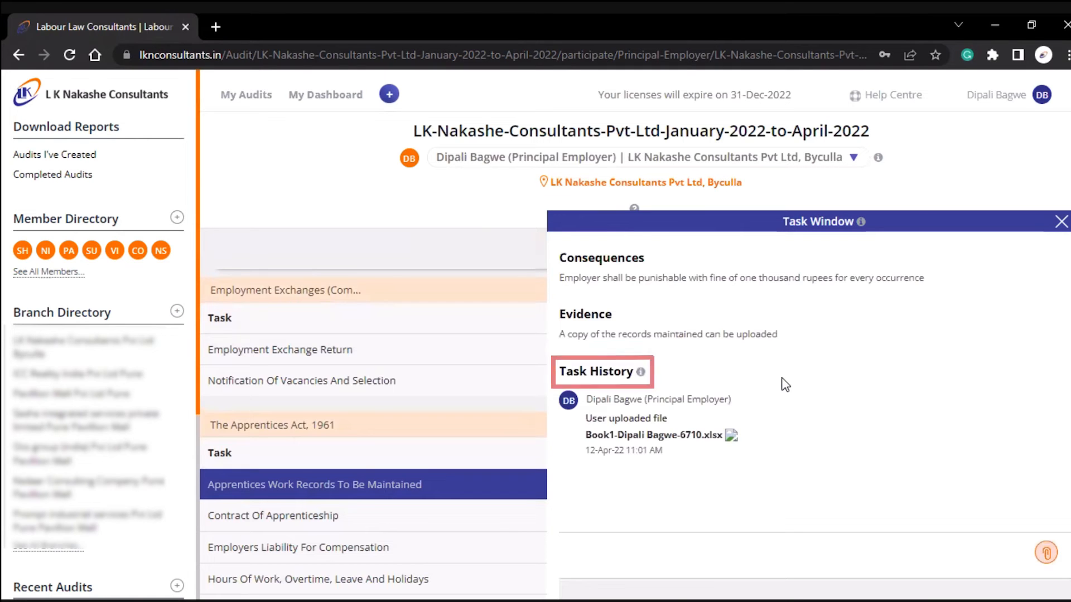
# Comment 'As per the act I have uploaded the document' on the task, then close it
pyautogui.scroll(-4, 784, 390)
pyautogui.click(765, 430)
pyautogui.write('As per th')
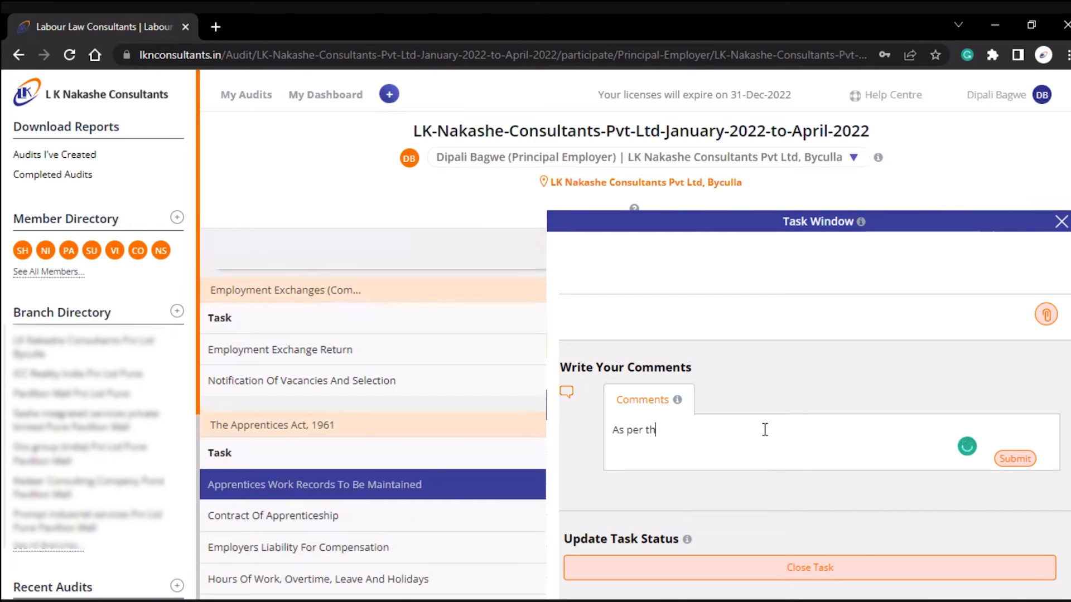
pyautogui.write('e act I have uploaded the document')
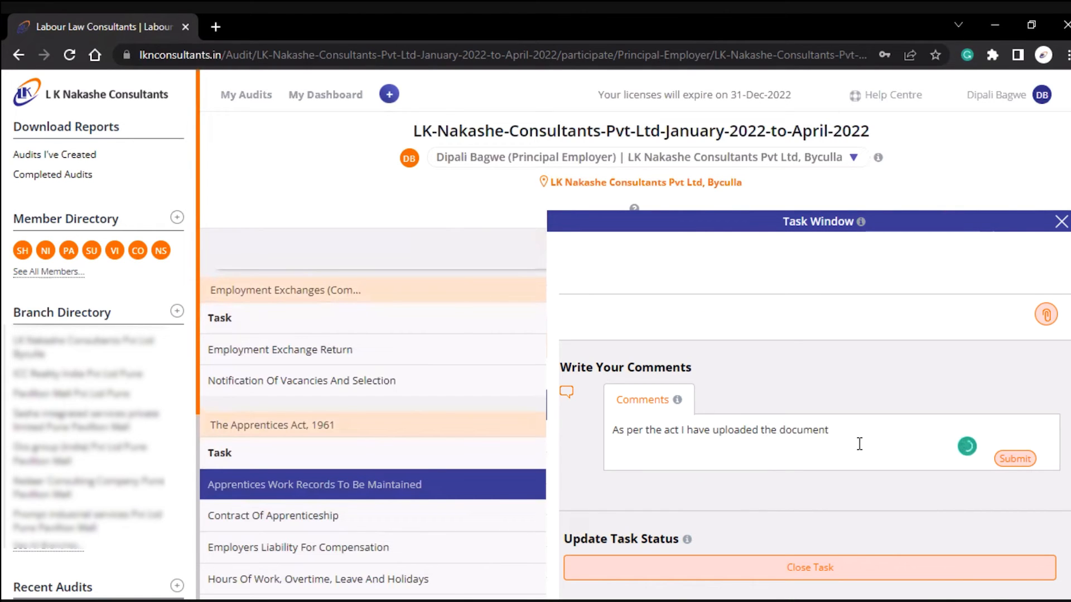
pyautogui.press('Return')
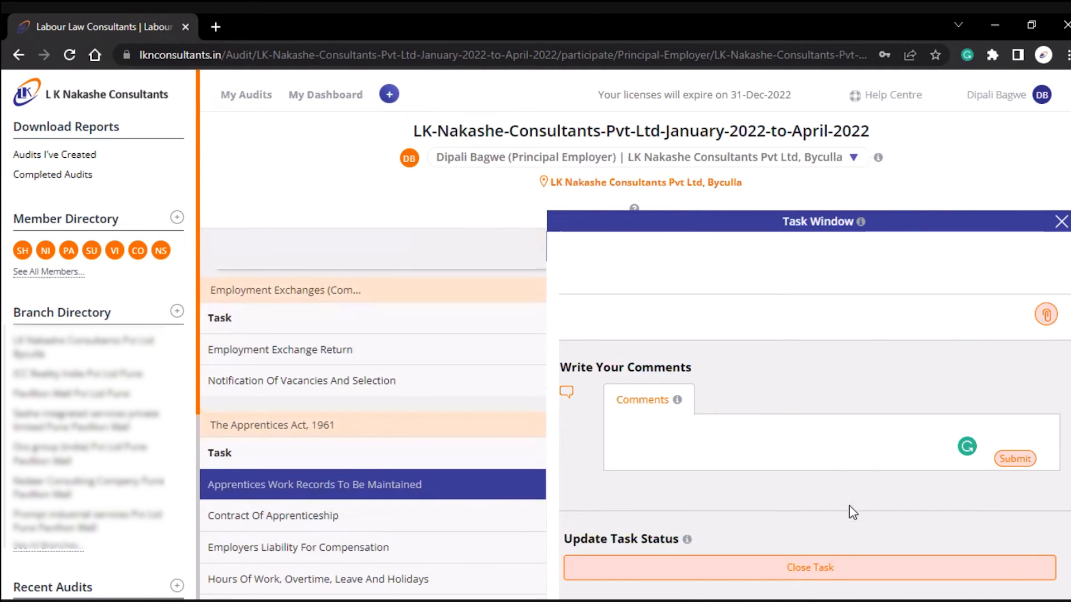
pyautogui.click(824, 572)
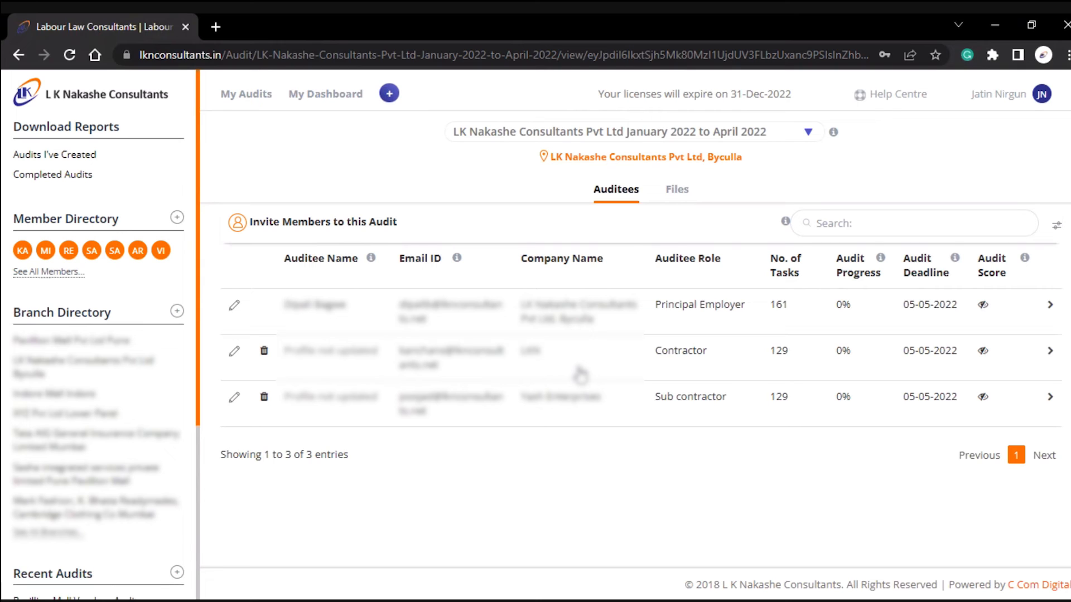
# Open the Principal Employer's Apprentices Work Records task under The Apprentices Act, 1961
pyautogui.click(465, 315)
pyautogui.click(417, 329)
pyautogui.click(441, 383)
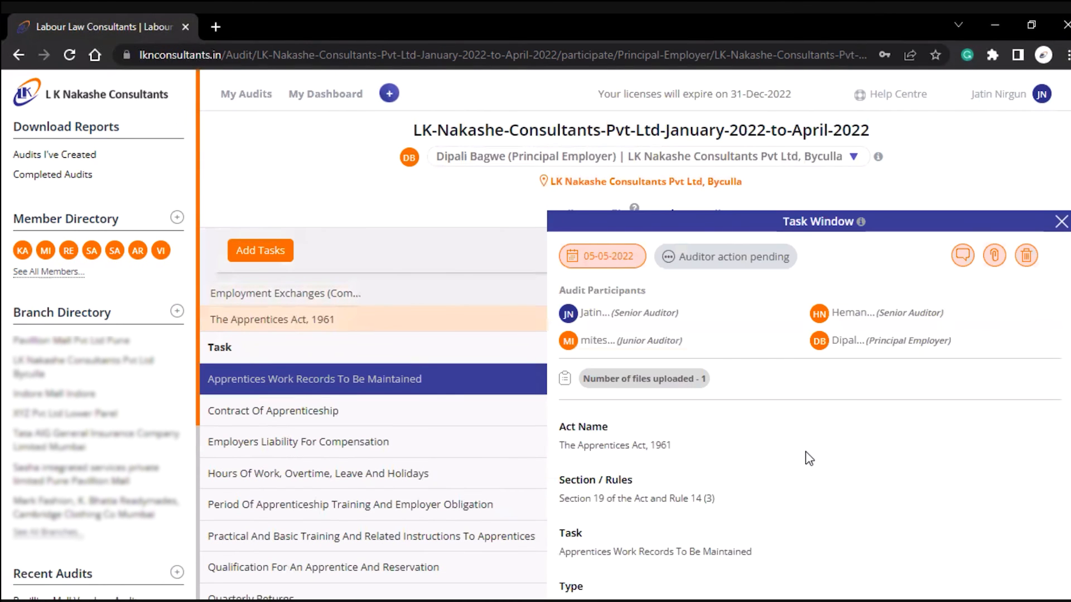
# Download the uploaded Book1 xlsx evidence from the Task History
pyautogui.scroll(-2, 865, 457)
pyautogui.scroll(-10, 865, 459)
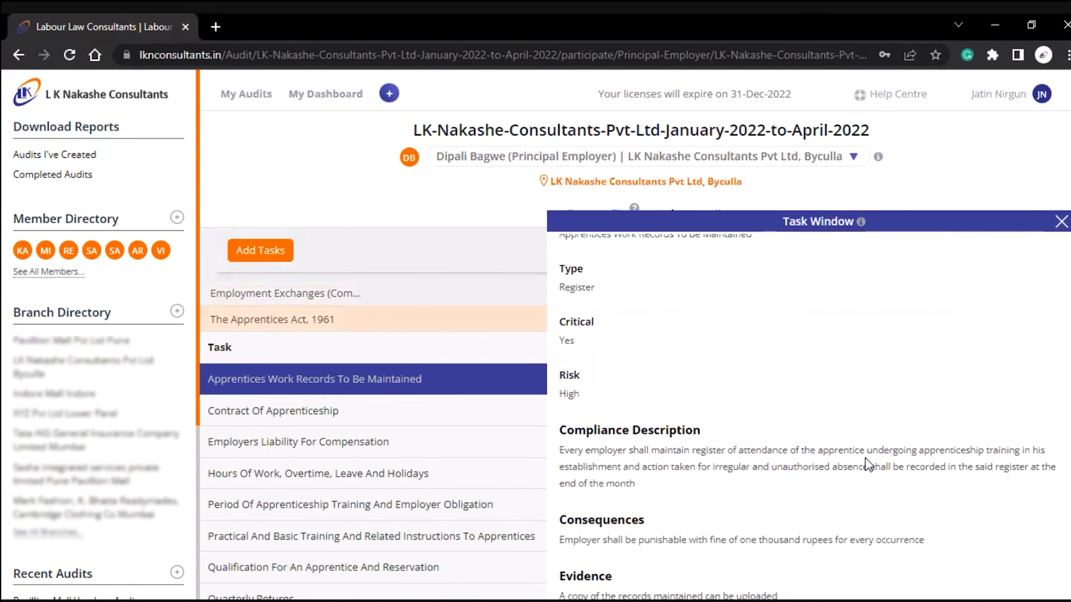
pyautogui.scroll(1, 866, 458)
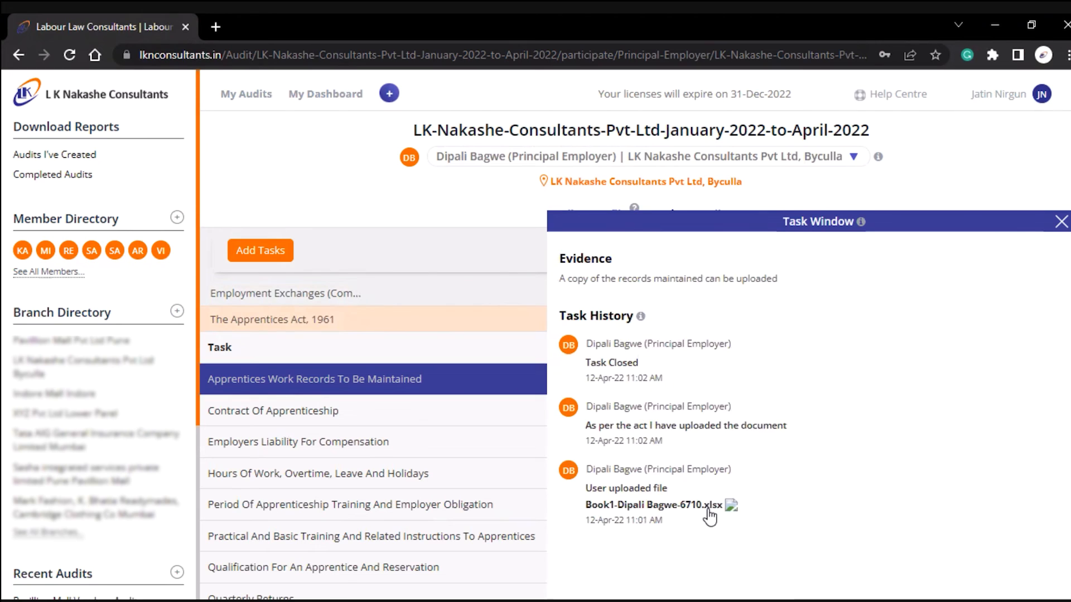
pyautogui.click(697, 506)
pyautogui.click(147, 580)
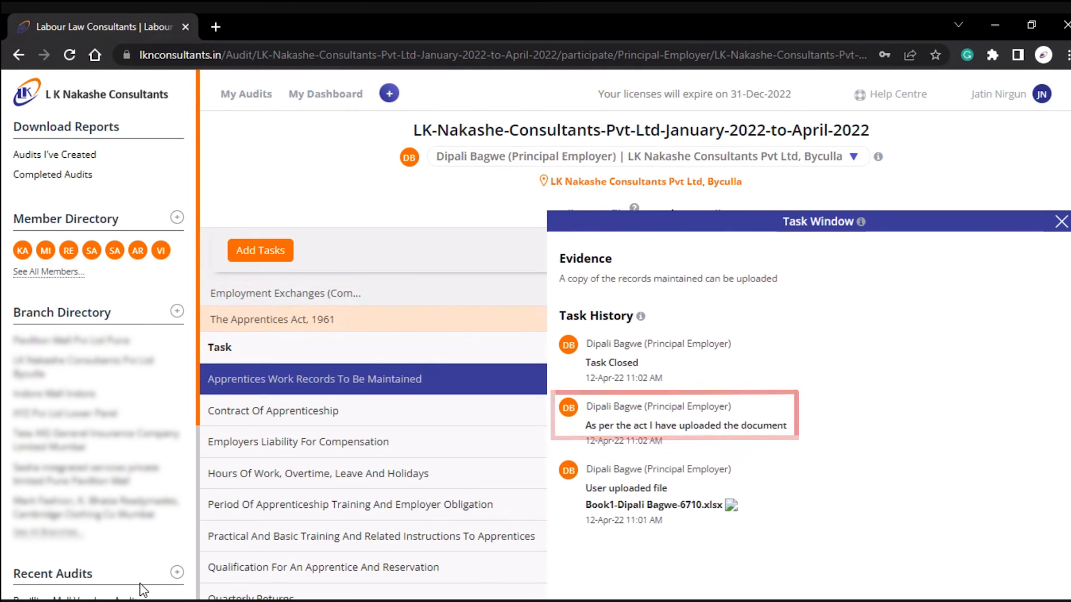
pyautogui.scroll(-5, 142, 589)
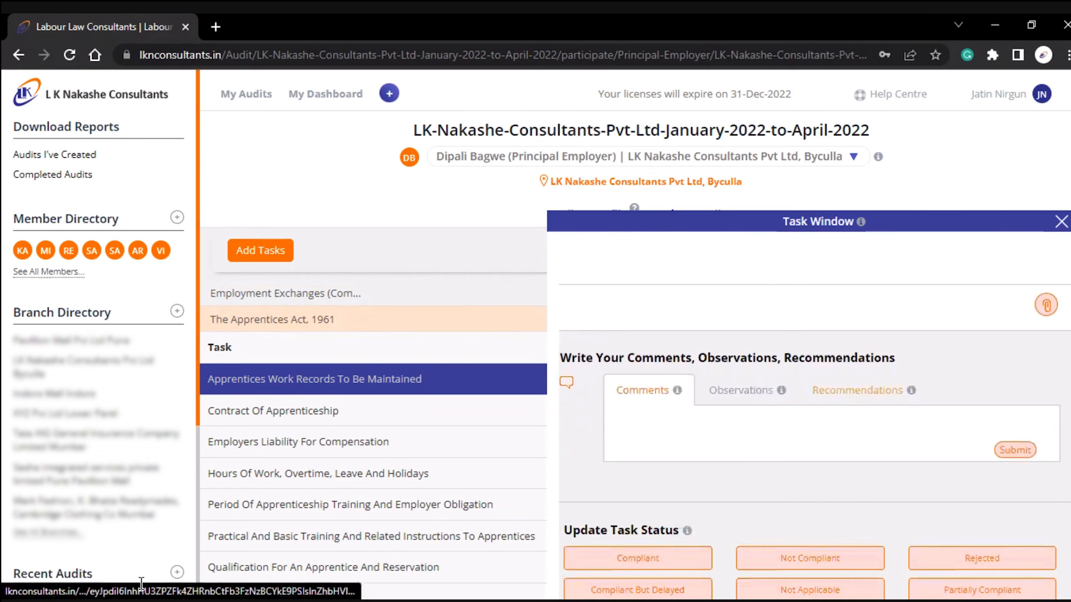
# Check the Observations and Recommendations tabs, then set the task status to Compliant
pyautogui.click(749, 392)
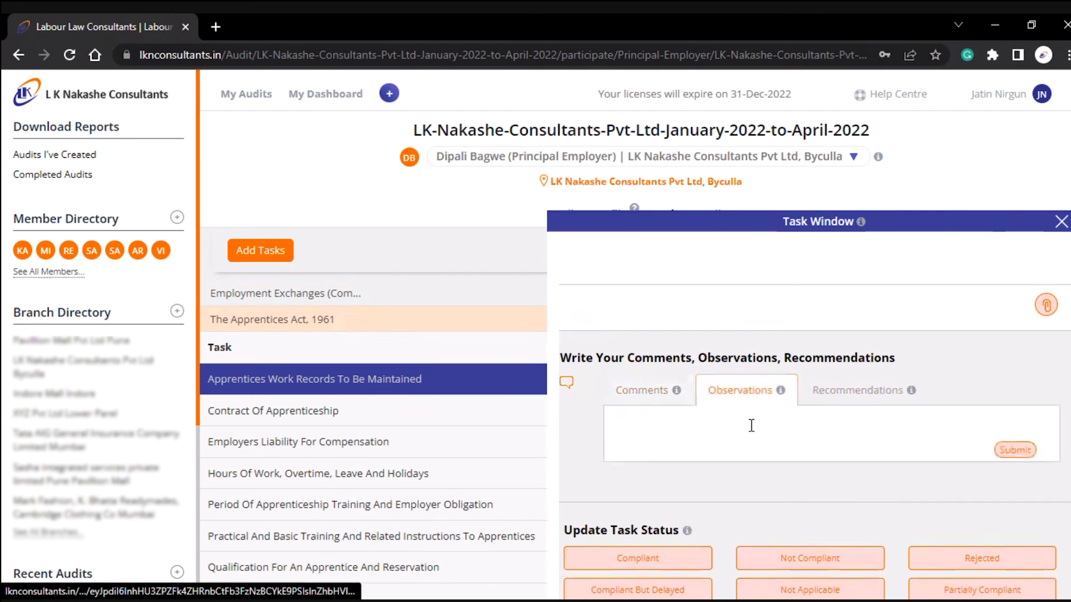
pyautogui.click(750, 428)
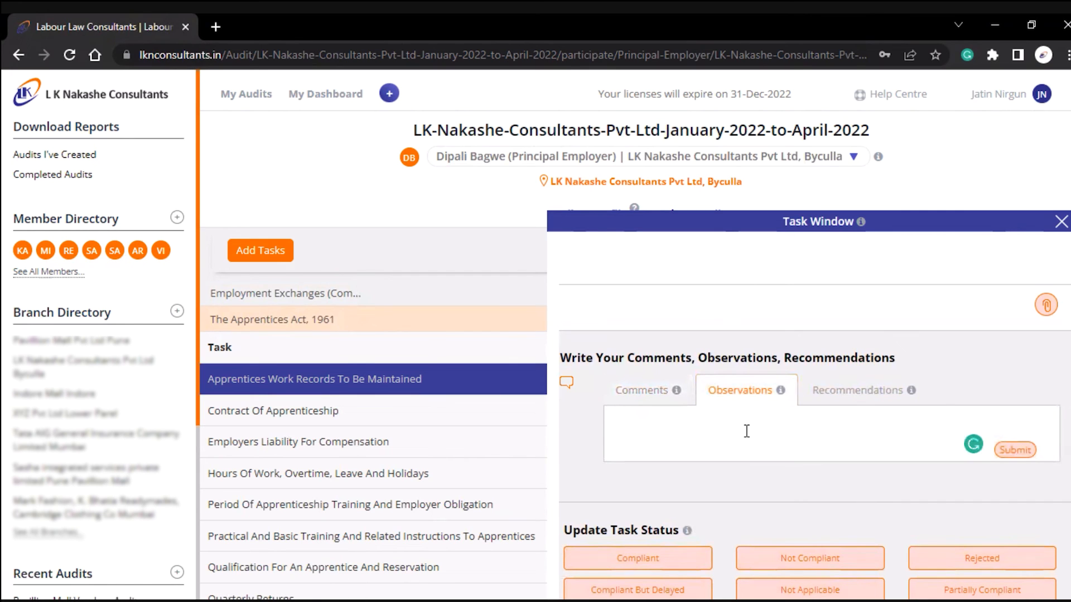
pyautogui.click(837, 392)
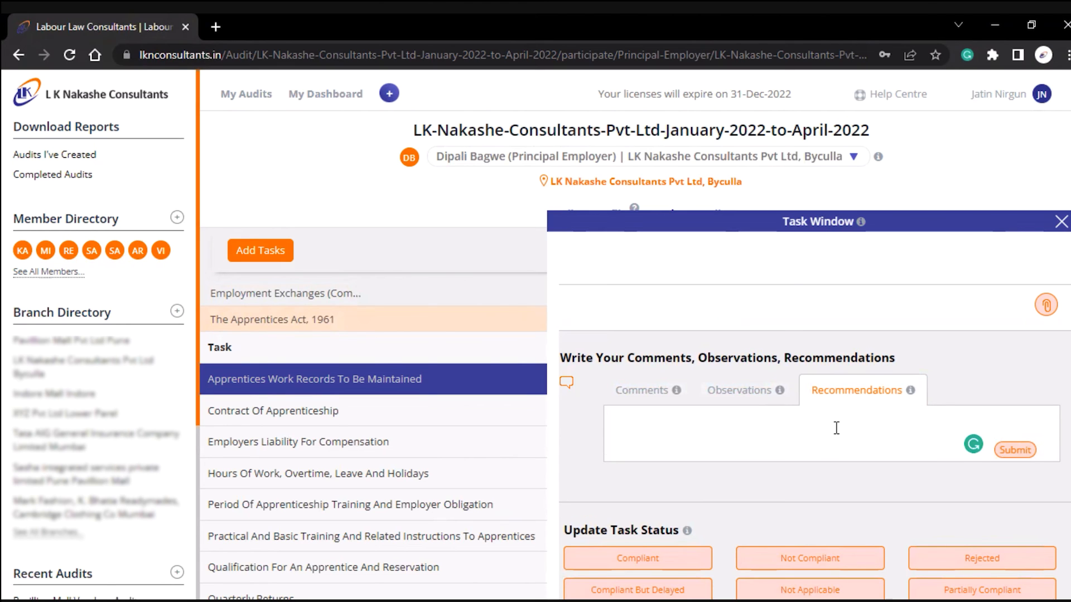
pyautogui.scroll(-1, 836, 429)
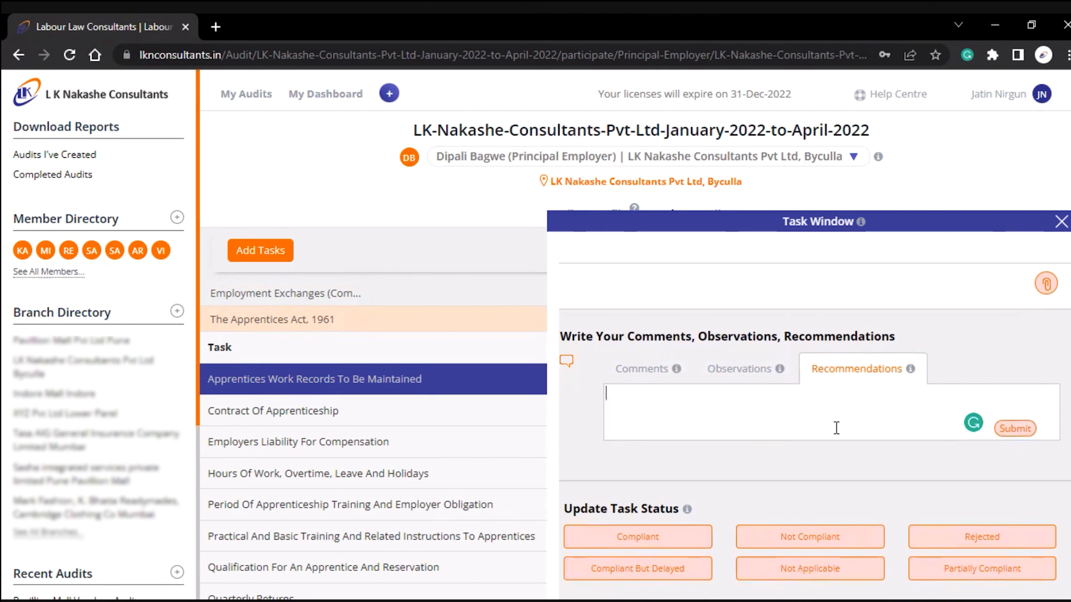
pyautogui.click(702, 540)
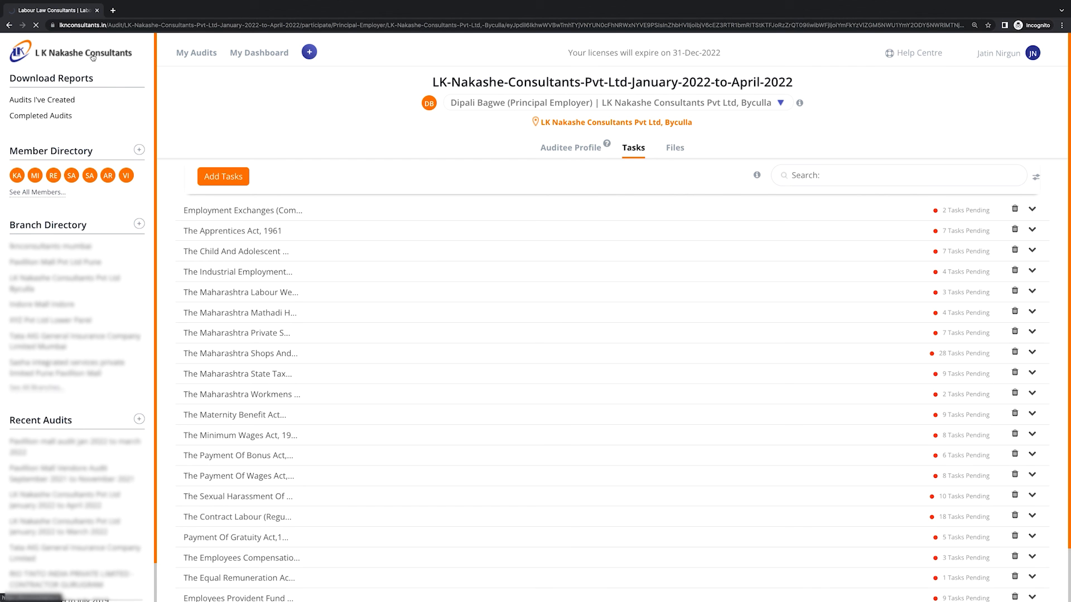
# Go back to My Audit List and show the Help Centre topics
pyautogui.click(92, 57)
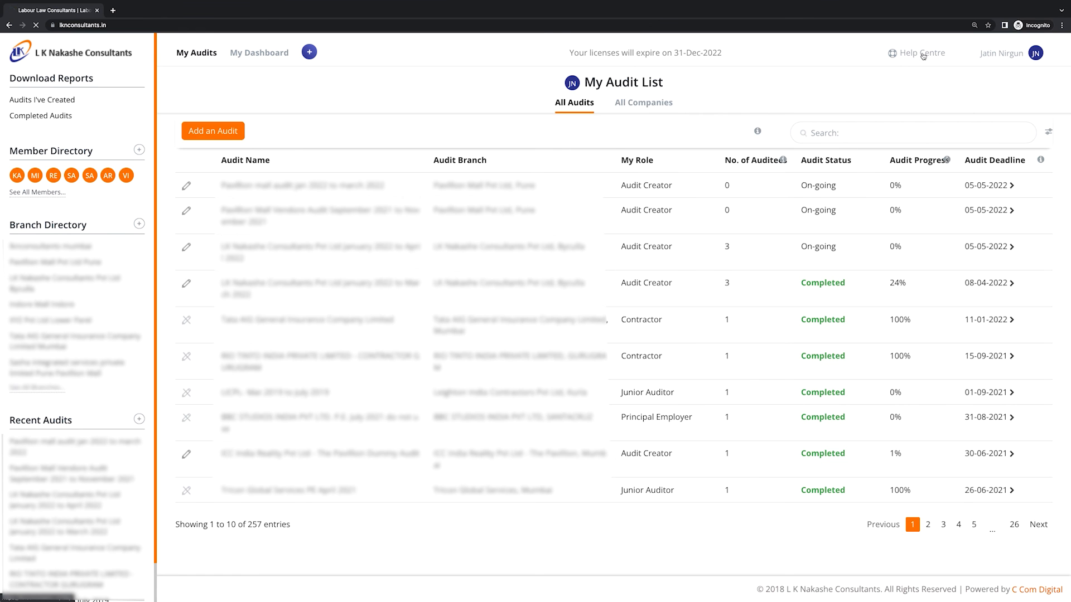
pyautogui.click(921, 53)
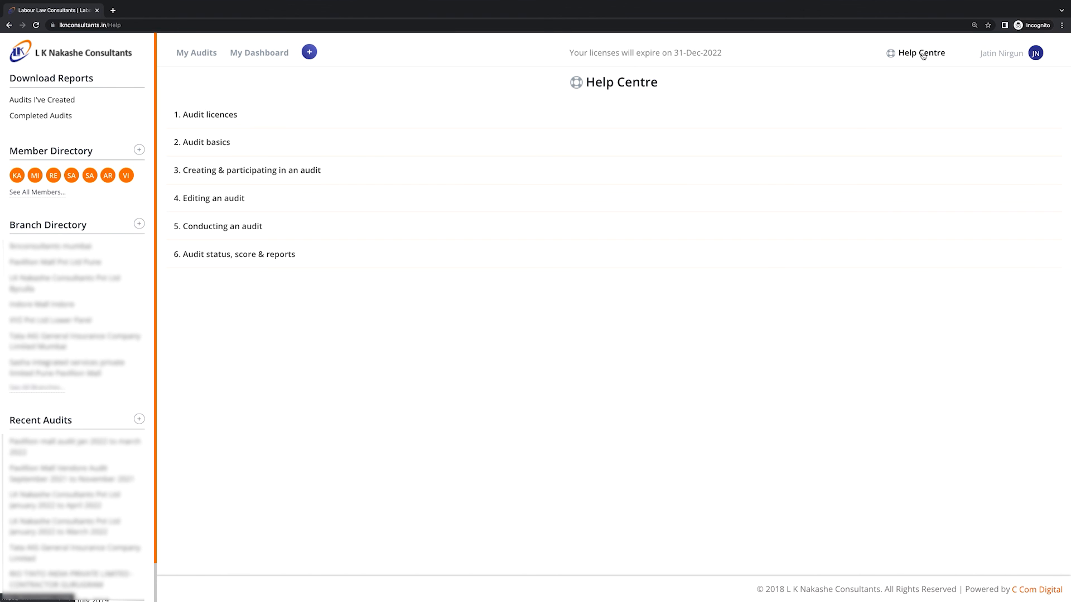